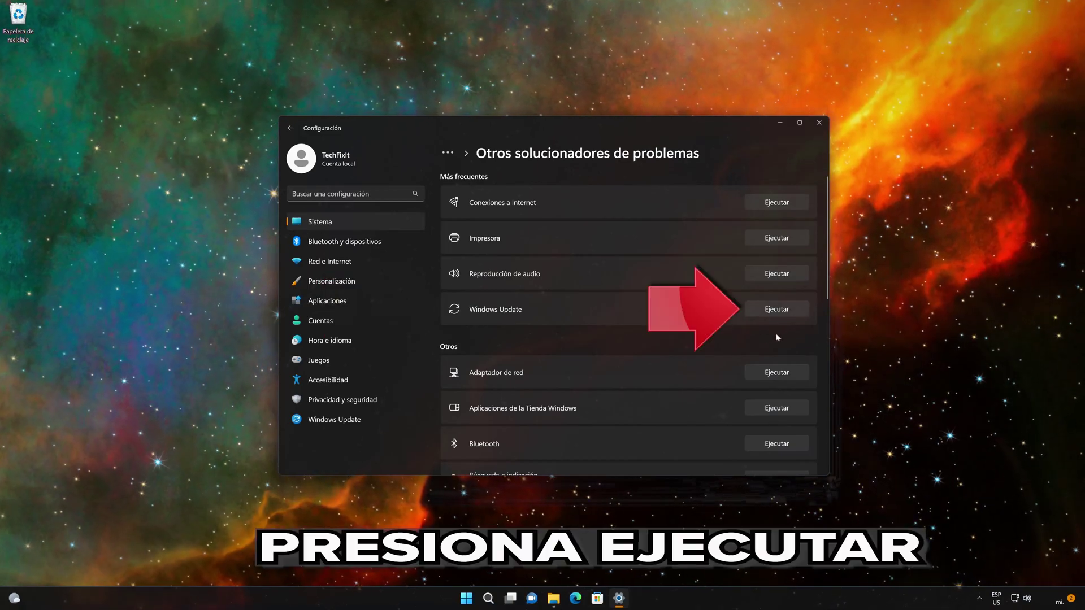
- Run the Windows Update troubleshooter, close Settings, and answer the troubleshooter's question on whether the problem was solved
{"action": "left_click", "coordinate": [790, 311]}
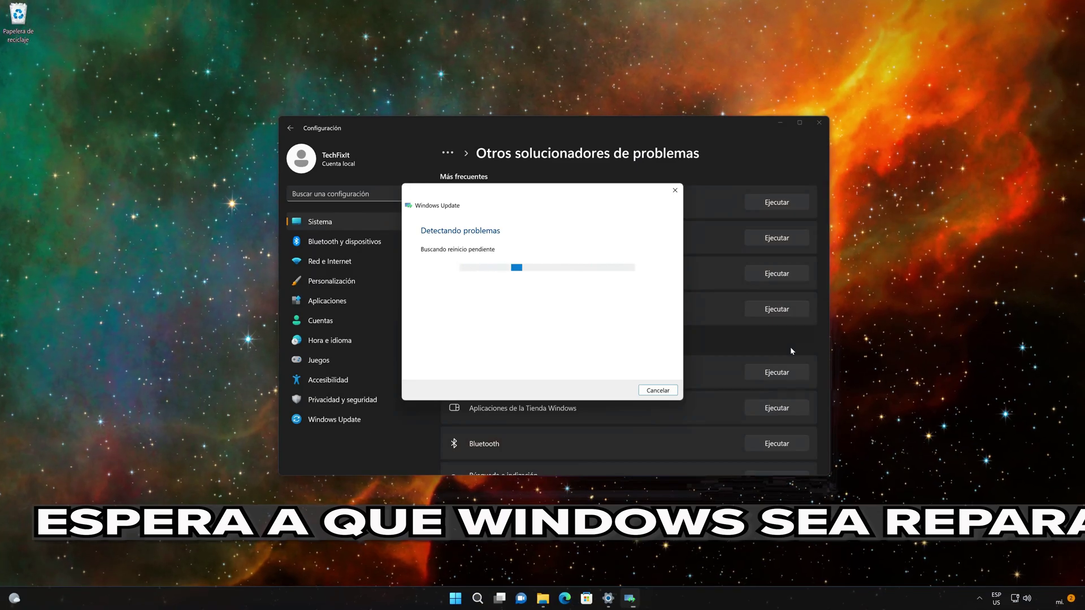
{"action": "left_click", "coordinate": [818, 123]}
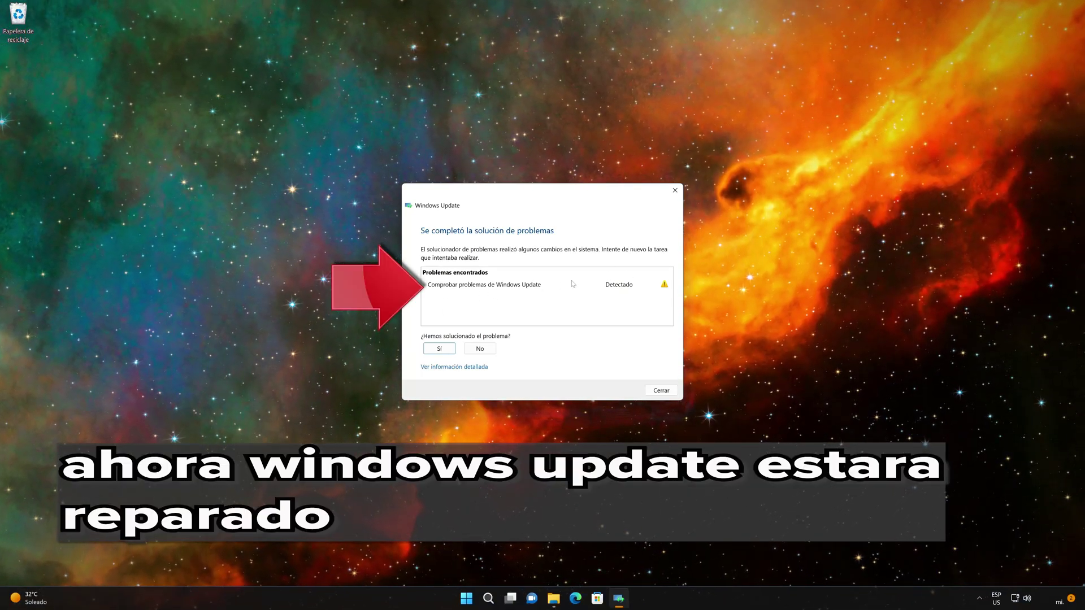
{"action": "left_click", "coordinate": [440, 349]}
{"action": "left_click", "coordinate": [480, 347]}
- Open the Windows Update page in Settings and check for updates
{"action": "key", "text": "super"}
{"action": "left_click", "coordinate": [661, 317]}
{"action": "left_click", "coordinate": [369, 422]}
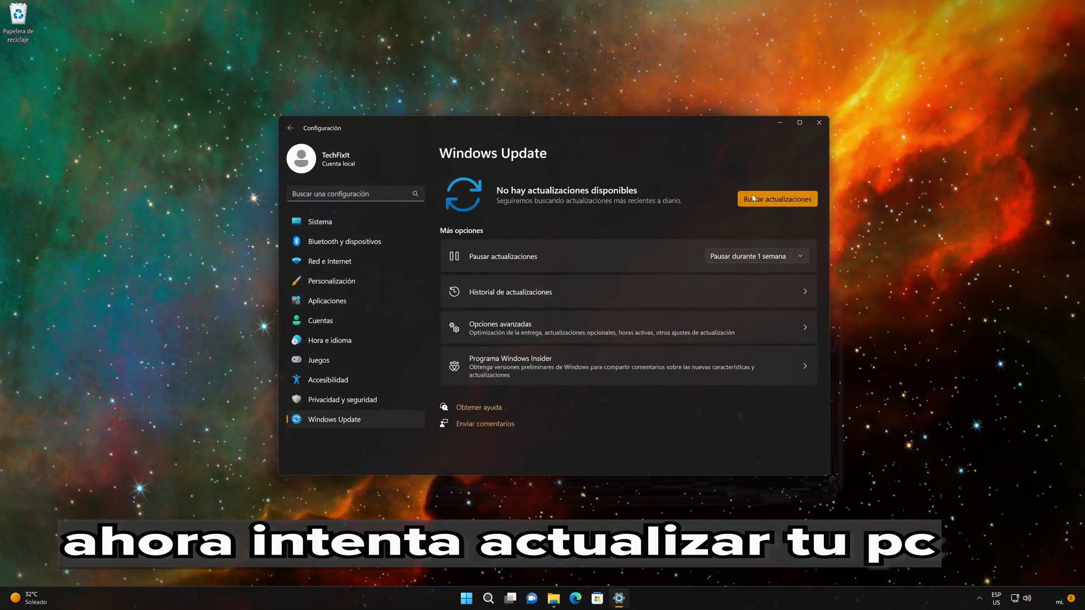
{"action": "left_click", "coordinate": [751, 200]}
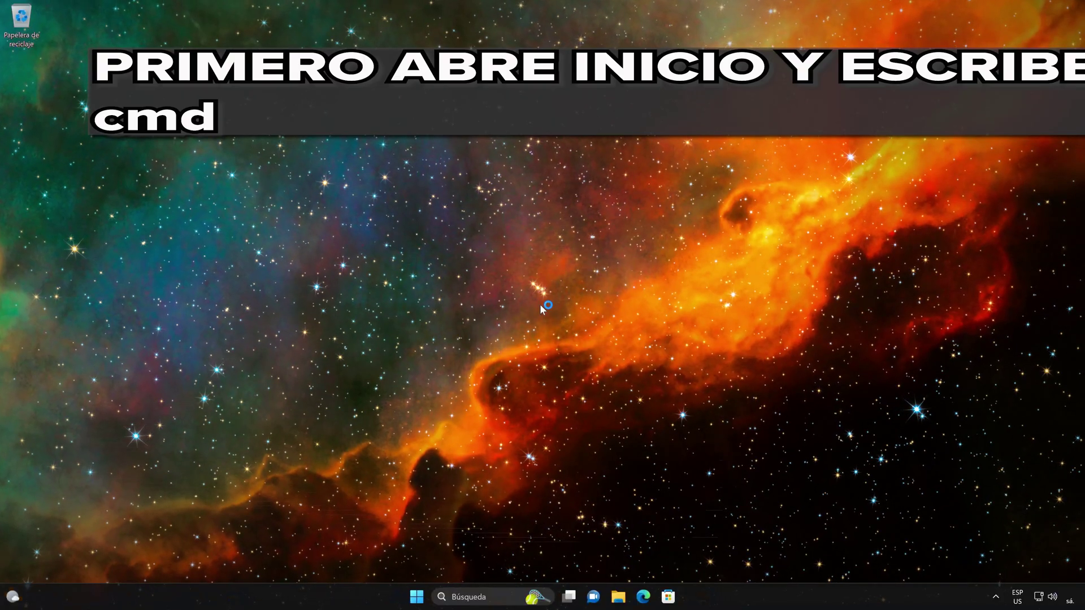
- Search for cmd and open the Command Prompt as administrator, allowing it to make changes
{"action": "left_click", "coordinate": [418, 598]}
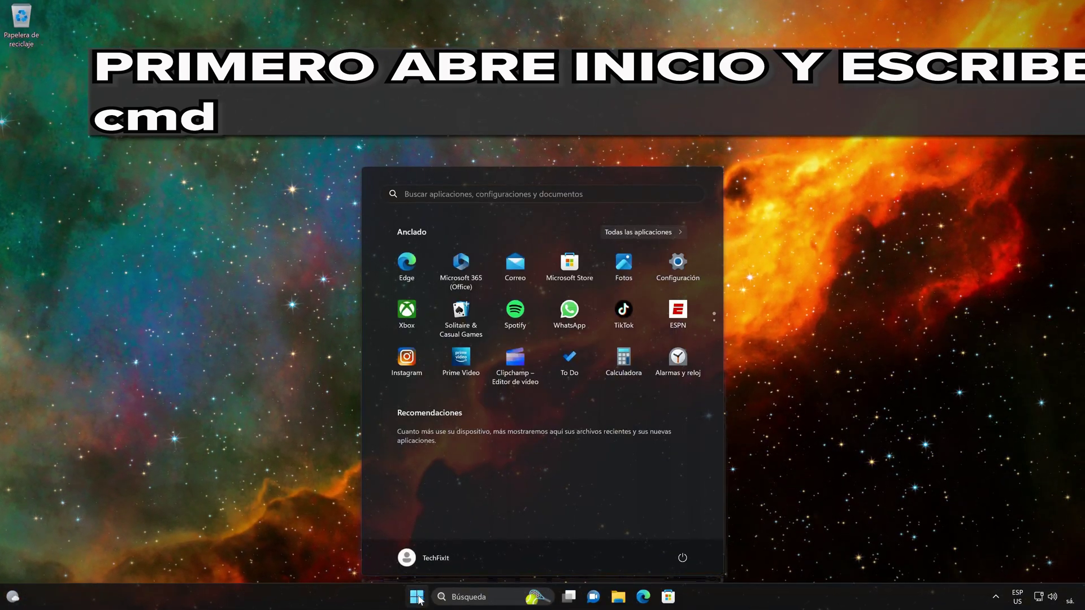
{"action": "type", "text": "cmd"}
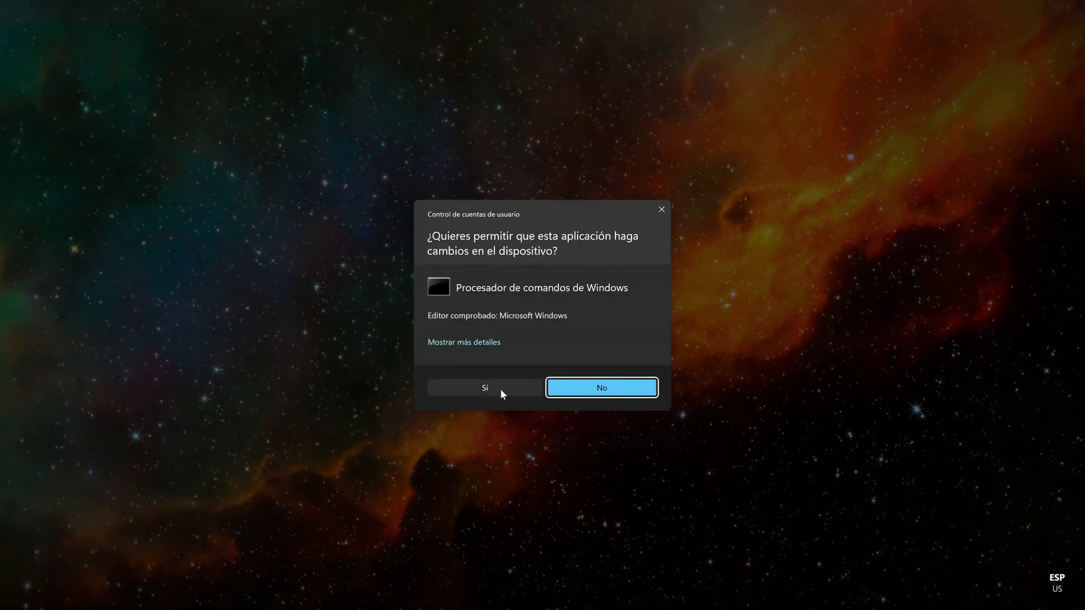
{"action": "left_click", "coordinate": [501, 390]}
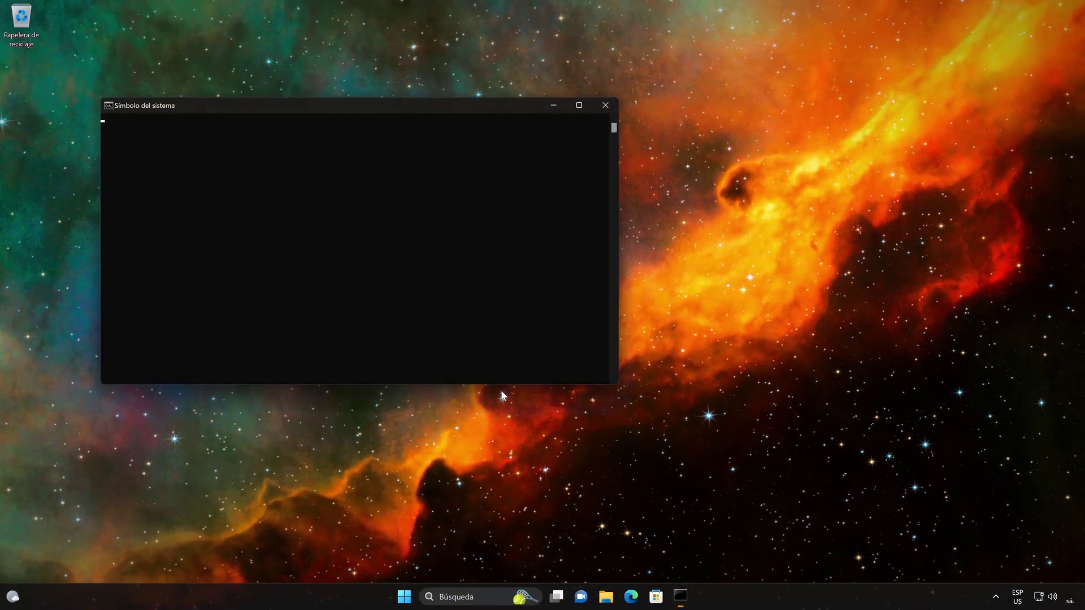
- Move the Command Prompt window nearer the middle of the desktop and run sfc /scannow
{"action": "left_click_drag", "start_coordinate": [356, 105], "coordinate": [555, 144]}
{"action": "type", "text": "sfc /"}
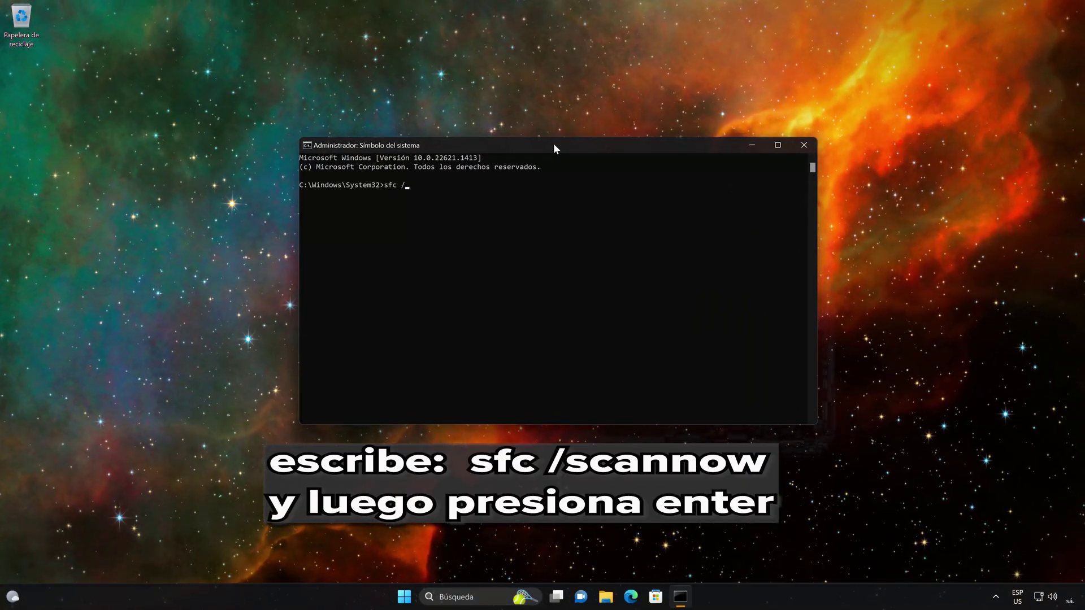
{"action": "type", "text": "scannow"}
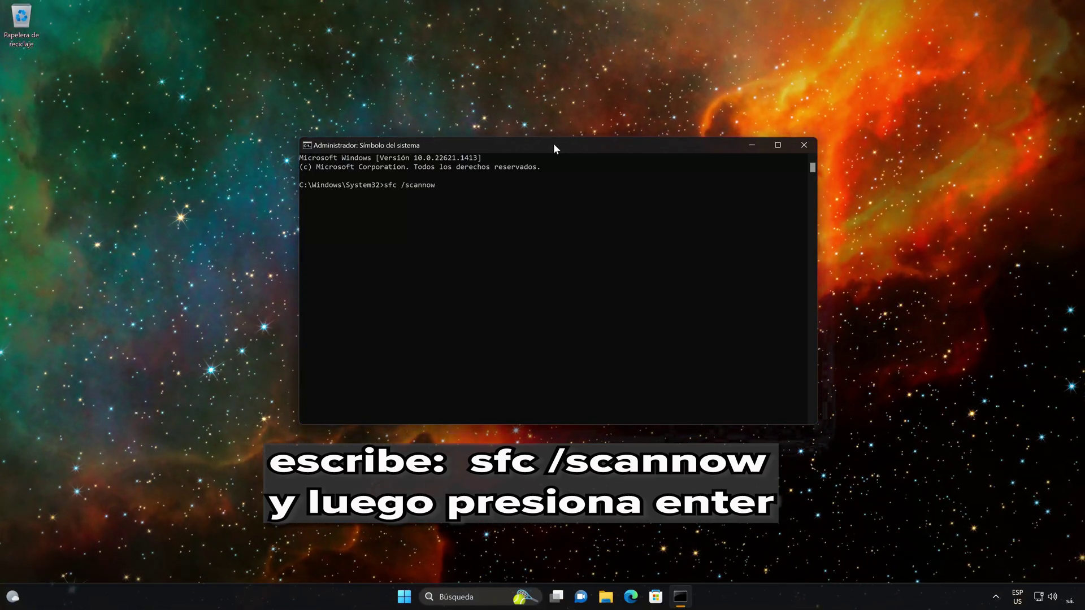
{"action": "key", "text": "Return"}
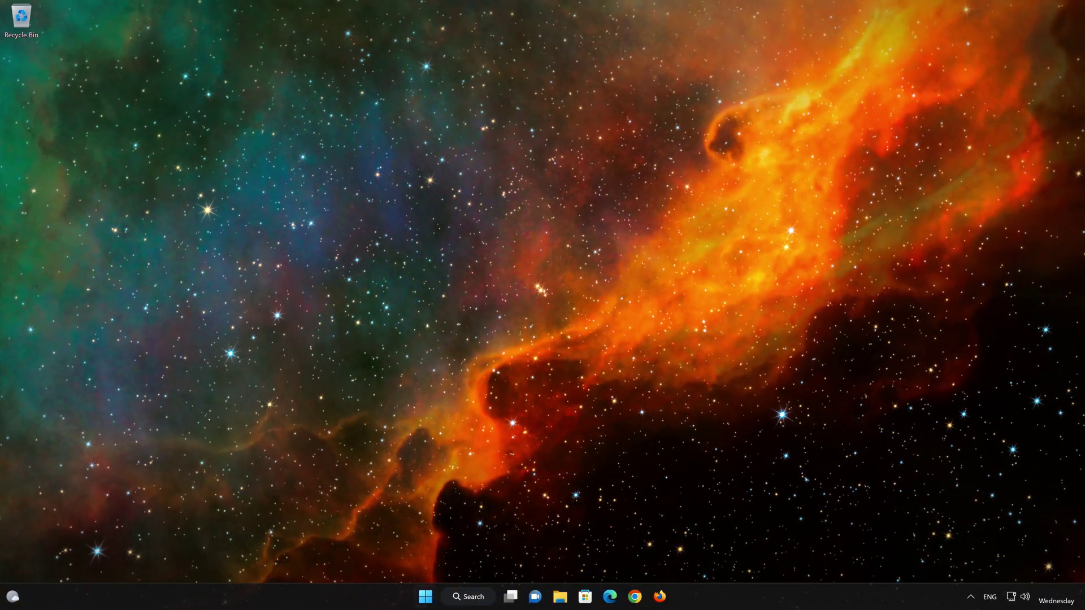
- Search for Windows PowerShell and run it as administrator, allowing it to make changes
{"action": "left_click", "coordinate": [434, 596]}
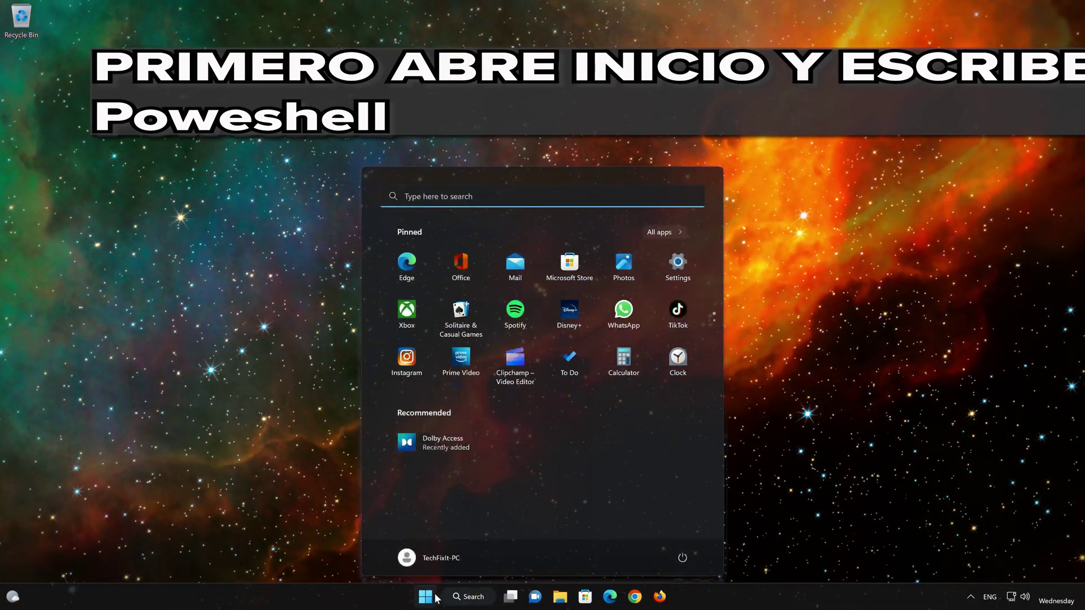
{"action": "type", "text": "powers"}
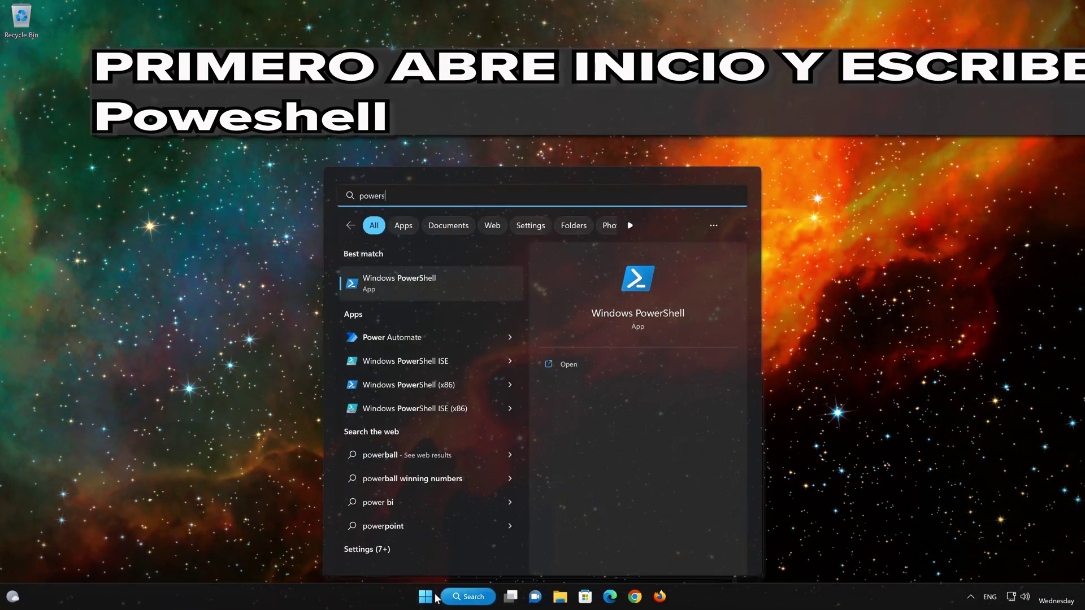
{"action": "type", "text": "hll"}
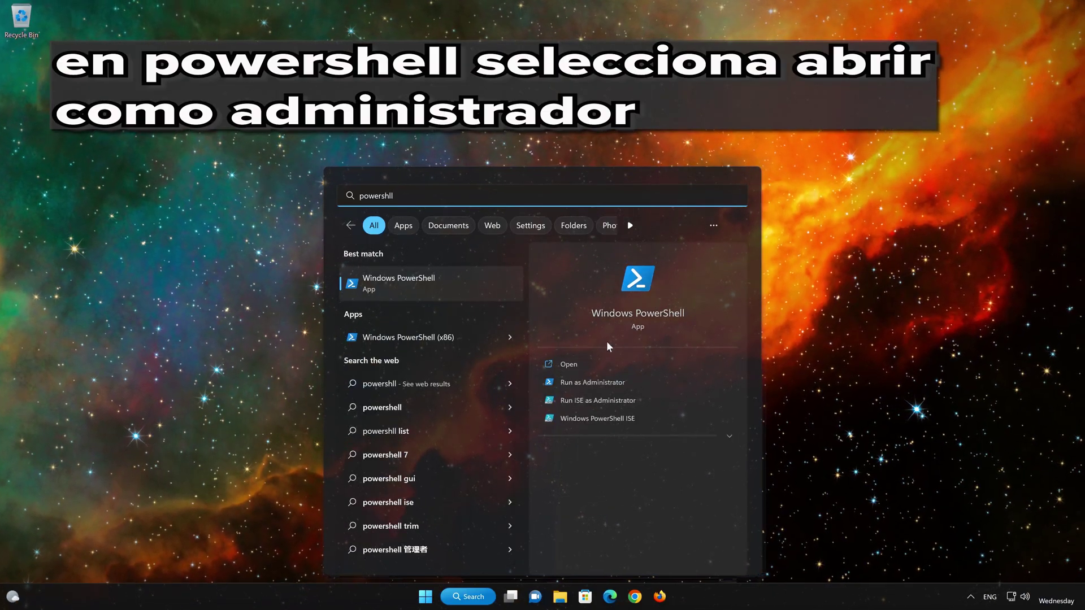
{"action": "left_click", "coordinate": [606, 382]}
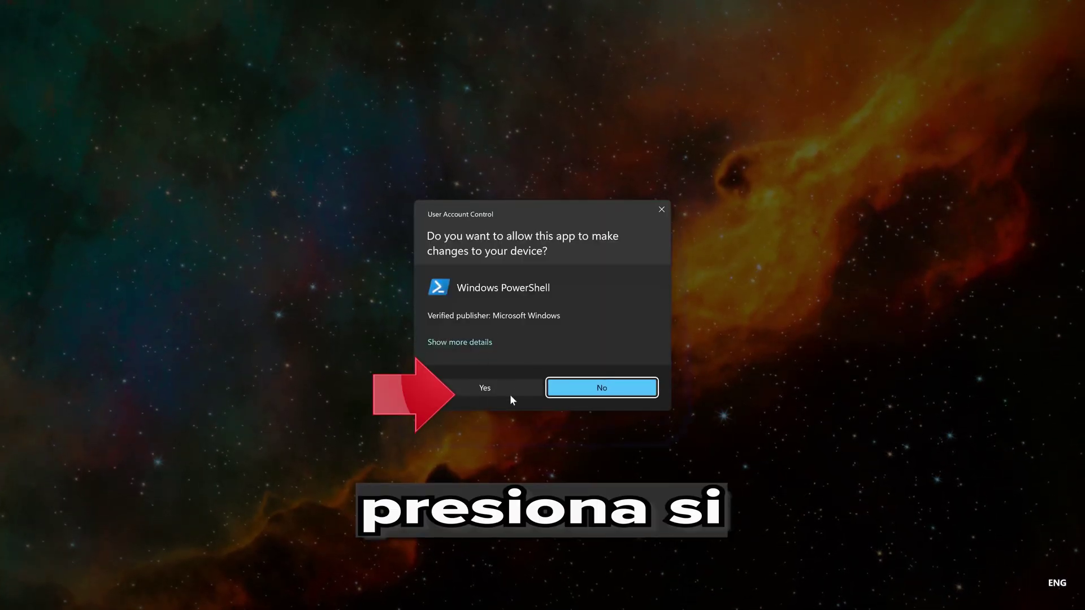
{"action": "left_click", "coordinate": [495, 393]}
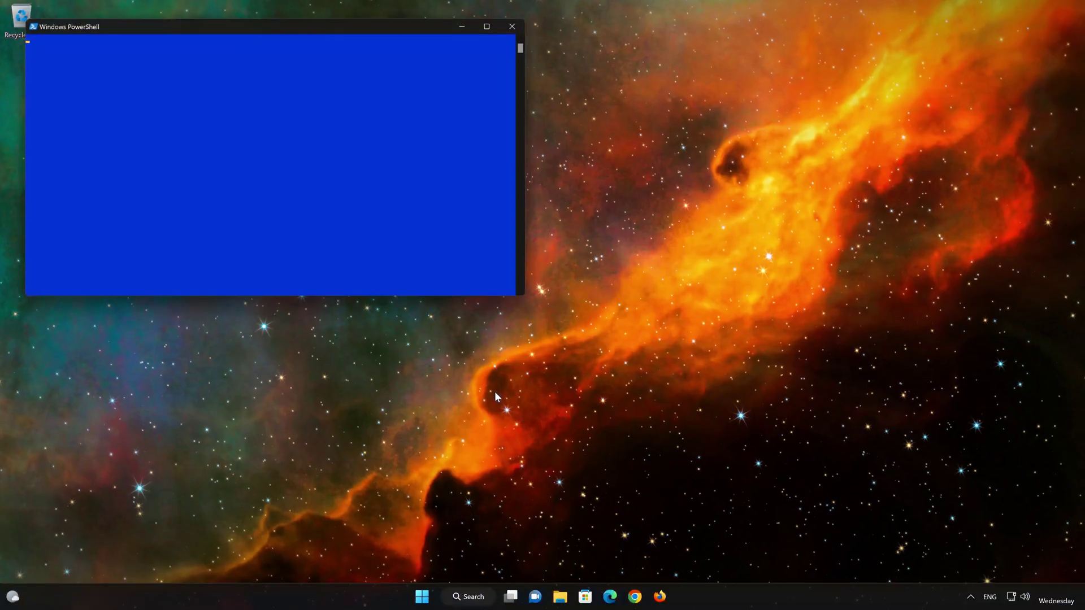
- Run Dism /Online /Cleanup-Image /RestoreHealth in the PowerShell window, and close the session with the exit command
{"action": "left_click_drag", "start_coordinate": [296, 25], "coordinate": [584, 143]}
{"action": "type", "text": "Di"}
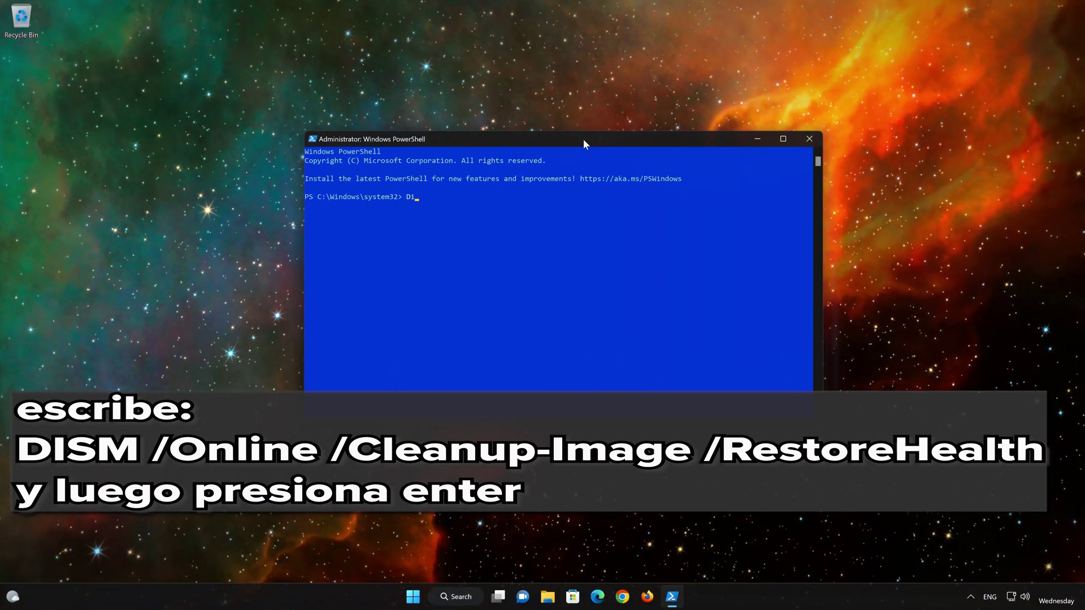
{"action": "type", "text": "sm /Online"}
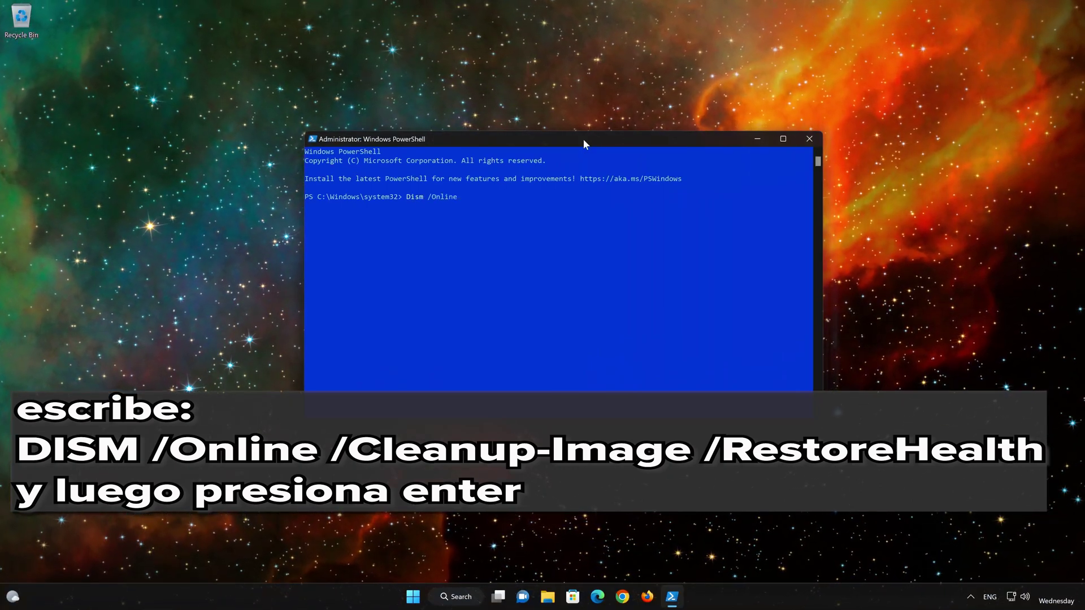
{"action": "type", "text": " /Cleanup"}
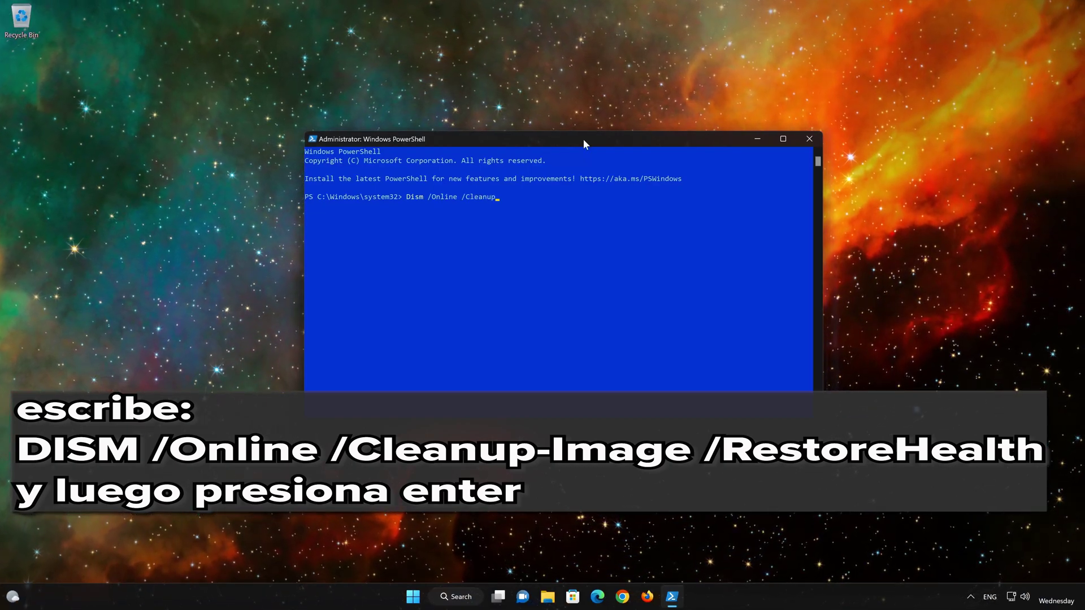
{"action": "type", "text": "-Image /Rest"}
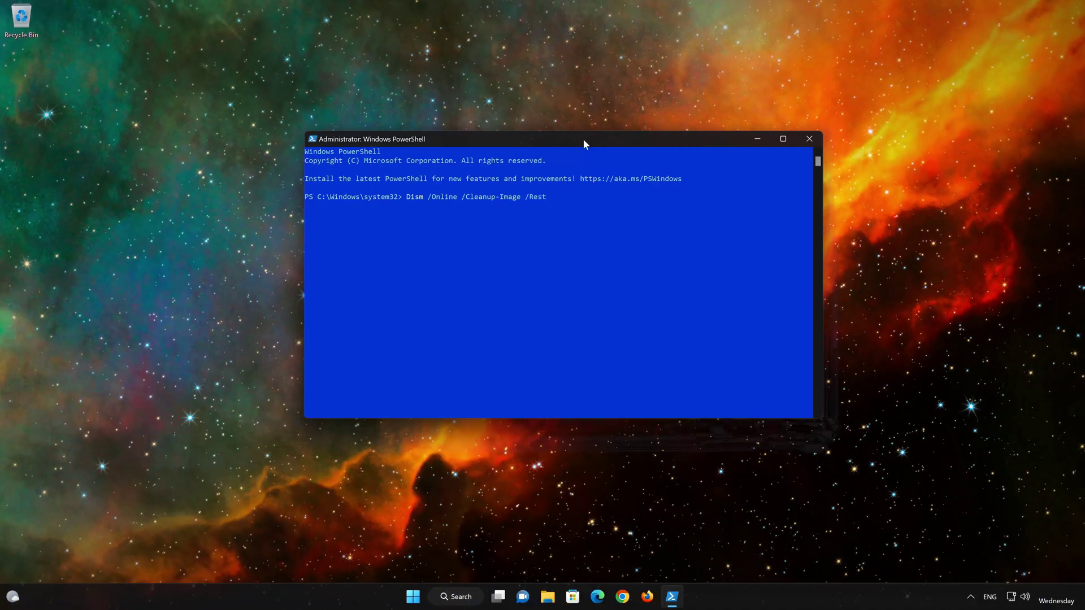
{"action": "type", "text": "oreHealth"}
{"action": "key", "text": "Return"}
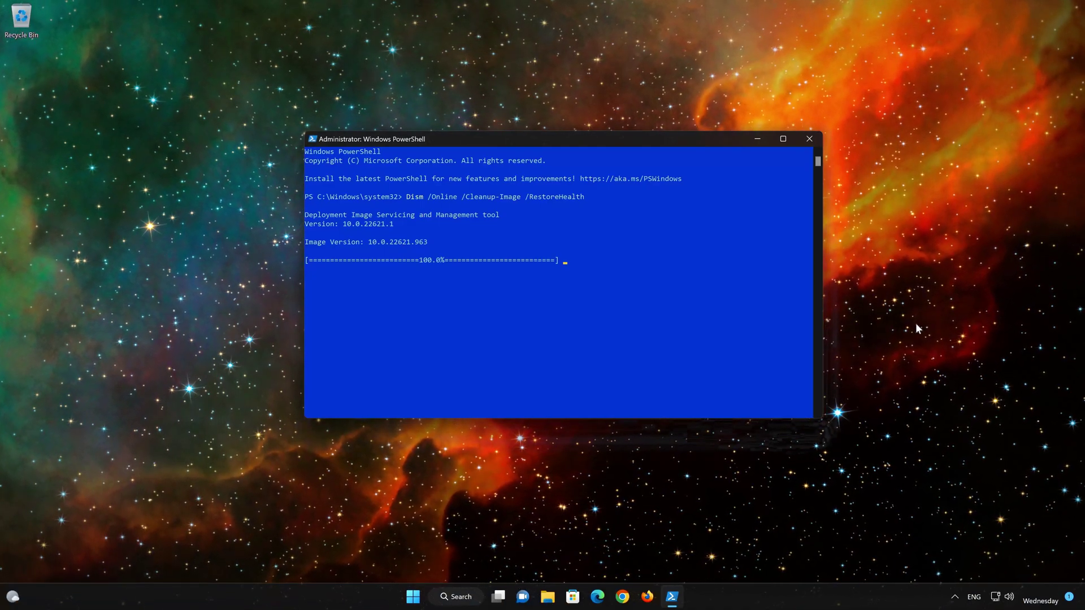
{"action": "type", "text": "exit"}
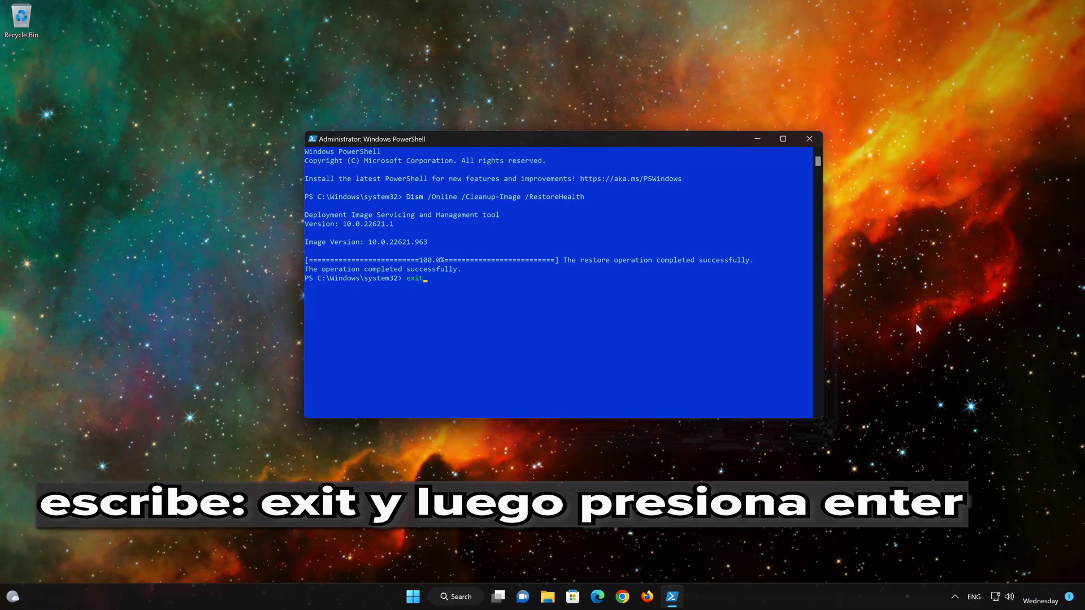
{"action": "key", "text": "Return"}
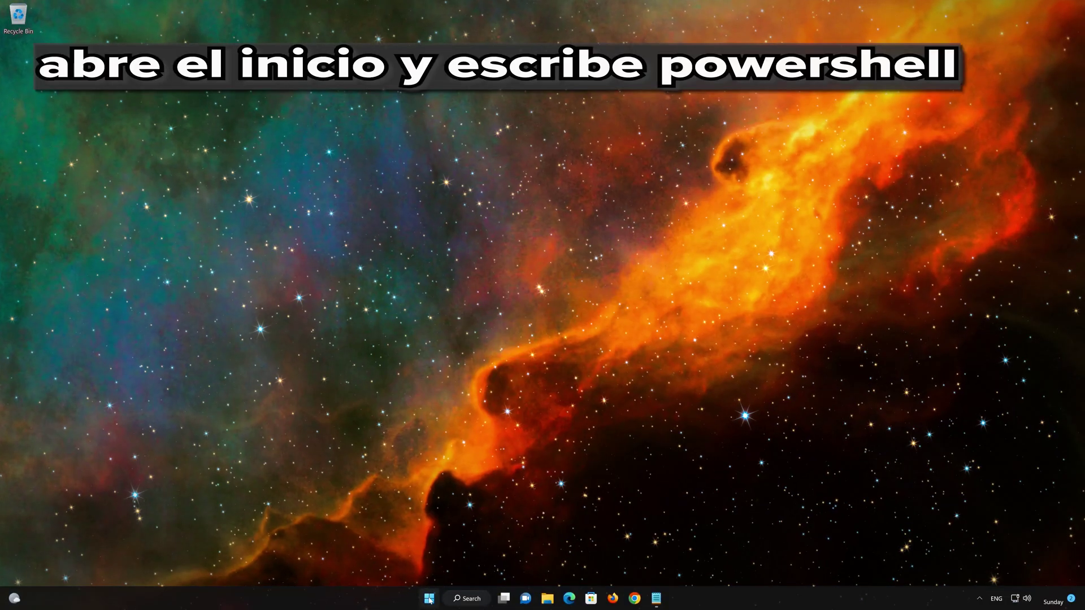
- Open a new administrator session of Windows PowerShell and move its window toward the middle of the desktop
{"action": "left_click", "coordinate": [429, 599]}
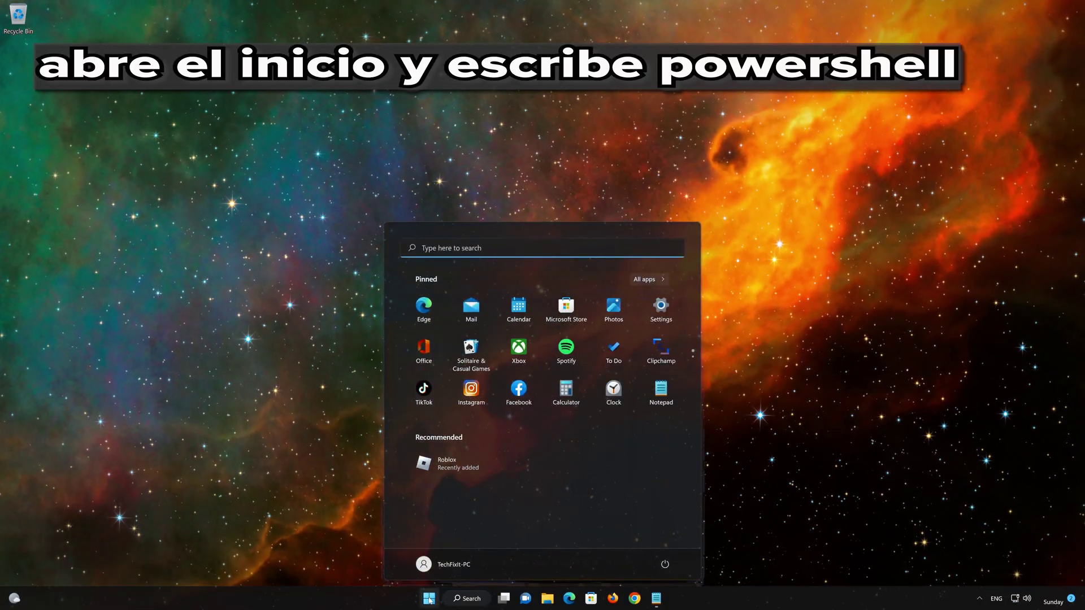
{"action": "type", "text": "p"}
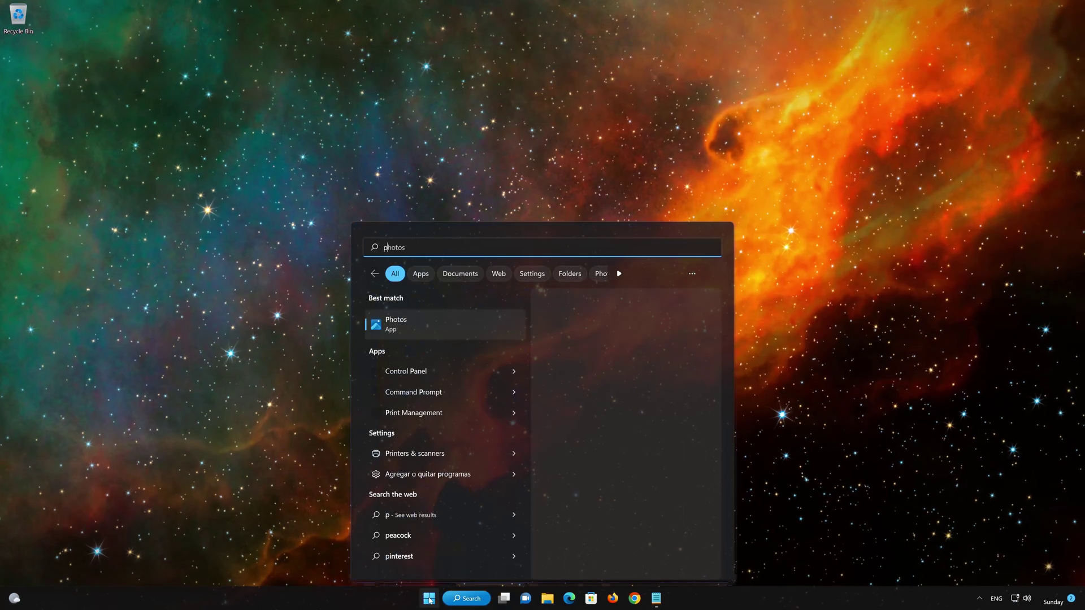
{"action": "type", "text": "owers"}
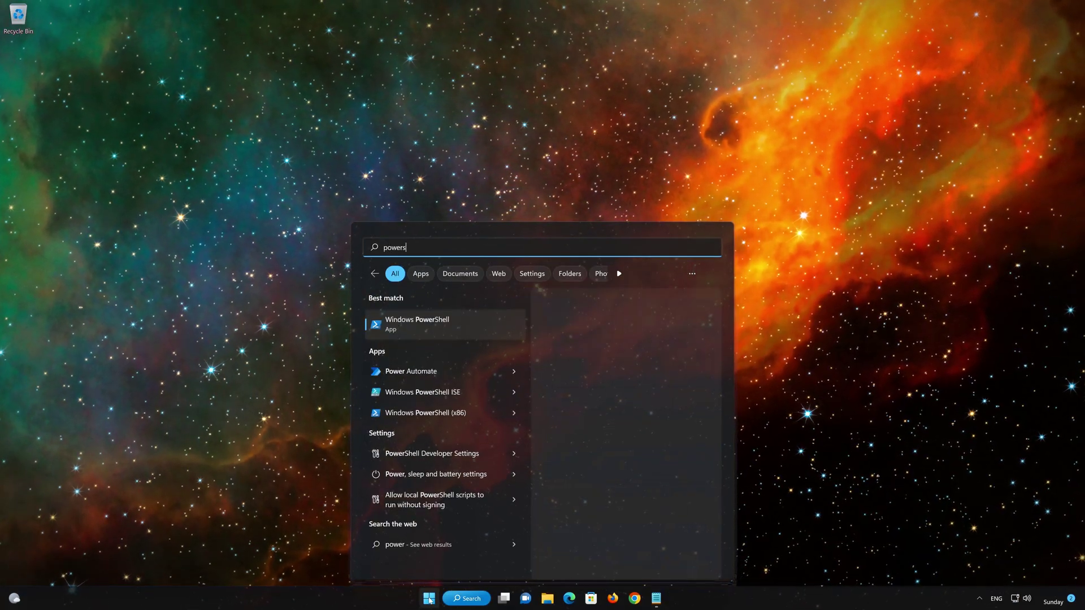
{"action": "type", "text": "hell"}
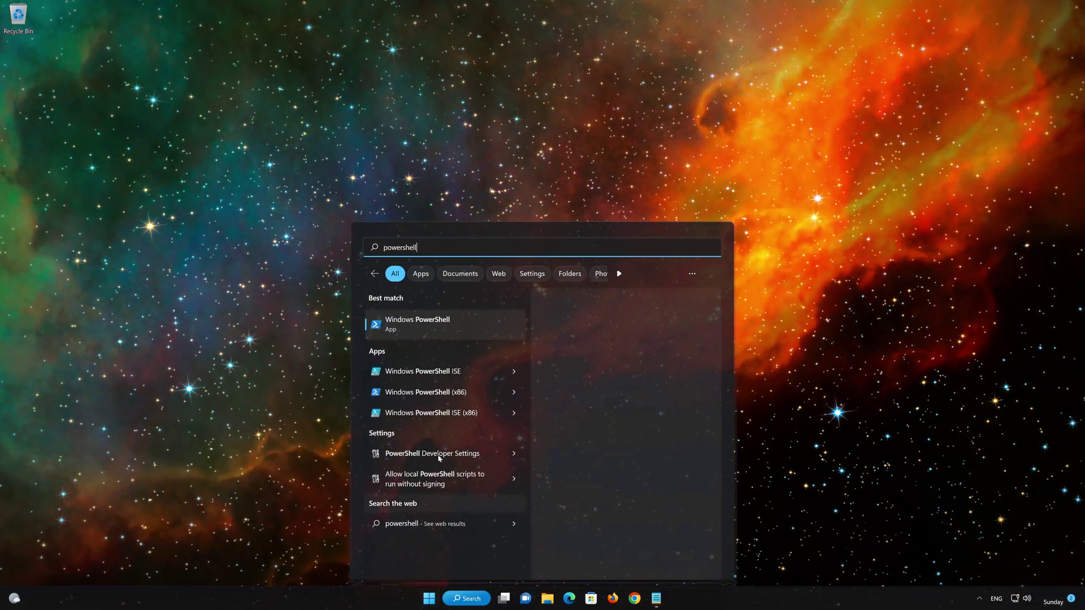
{"action": "right_click", "coordinate": [468, 320]}
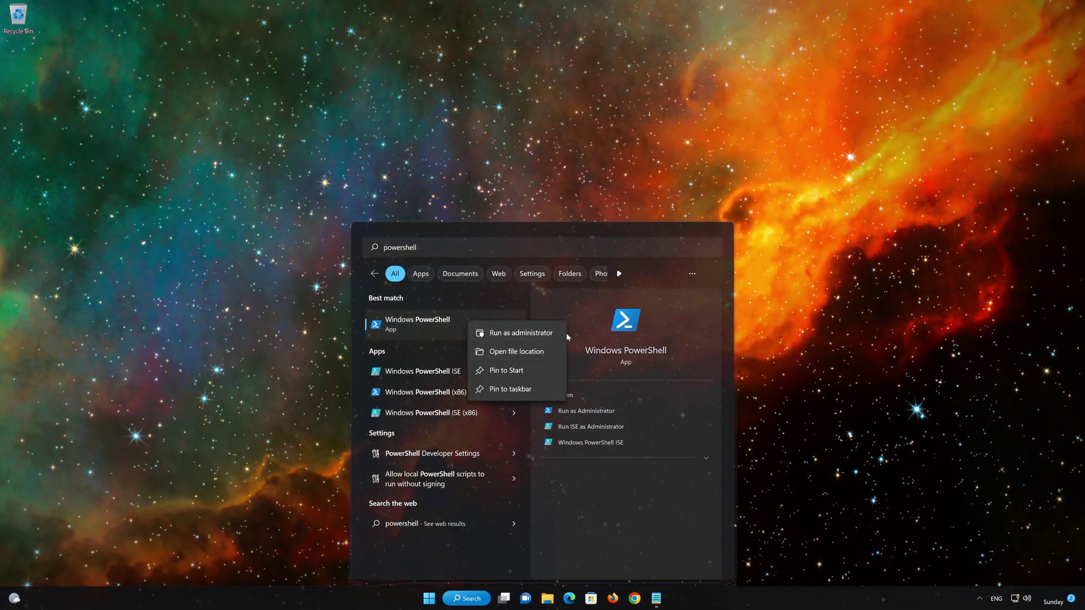
{"action": "left_click", "coordinate": [545, 333]}
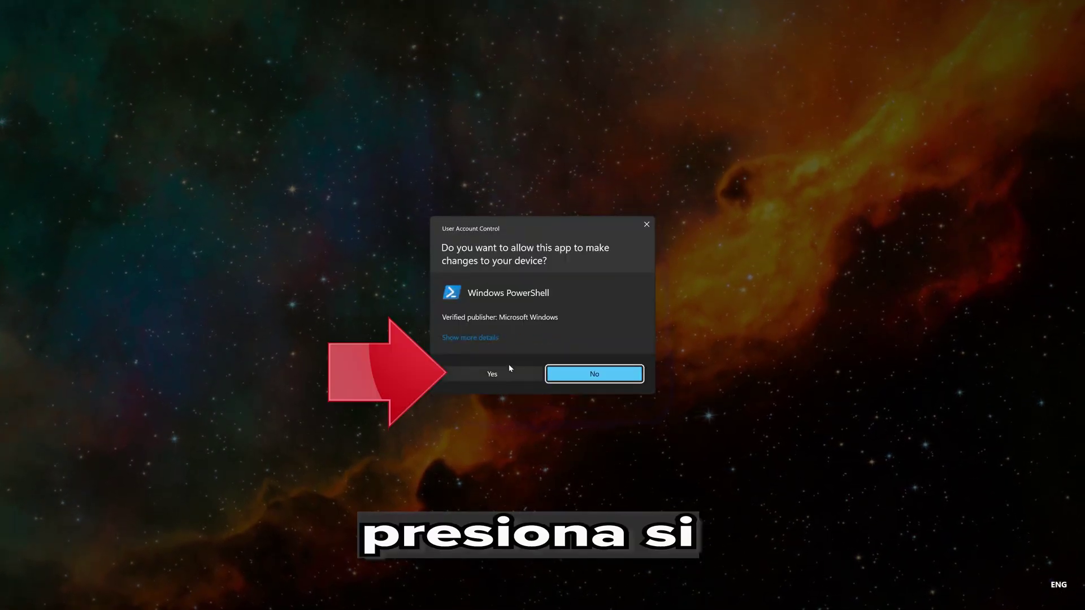
{"action": "left_click", "coordinate": [500, 378]}
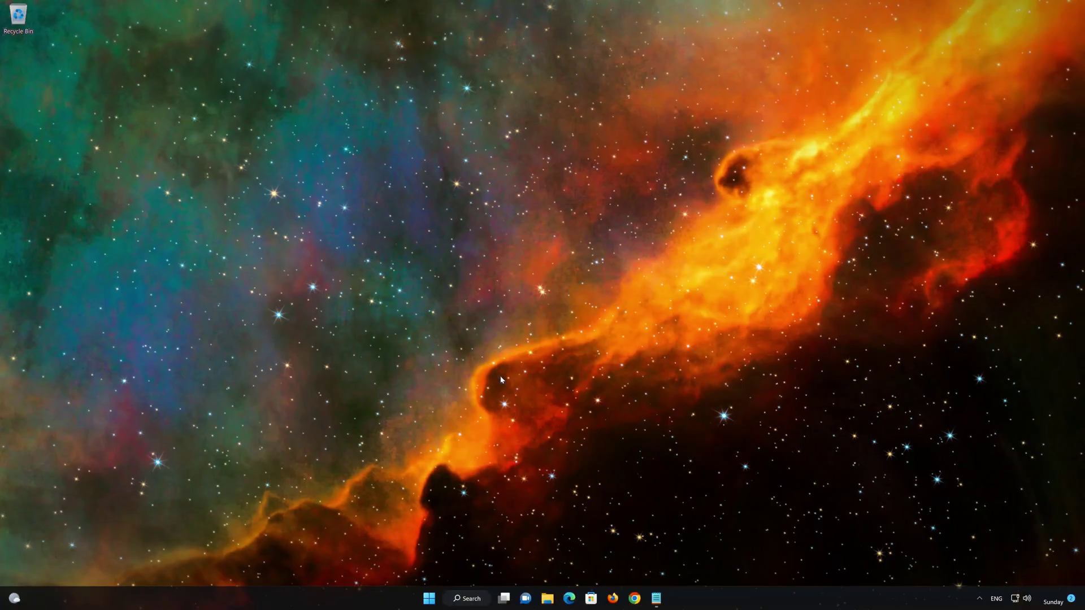
{"action": "left_click_drag", "start_coordinate": [332, 56], "coordinate": [633, 158]}
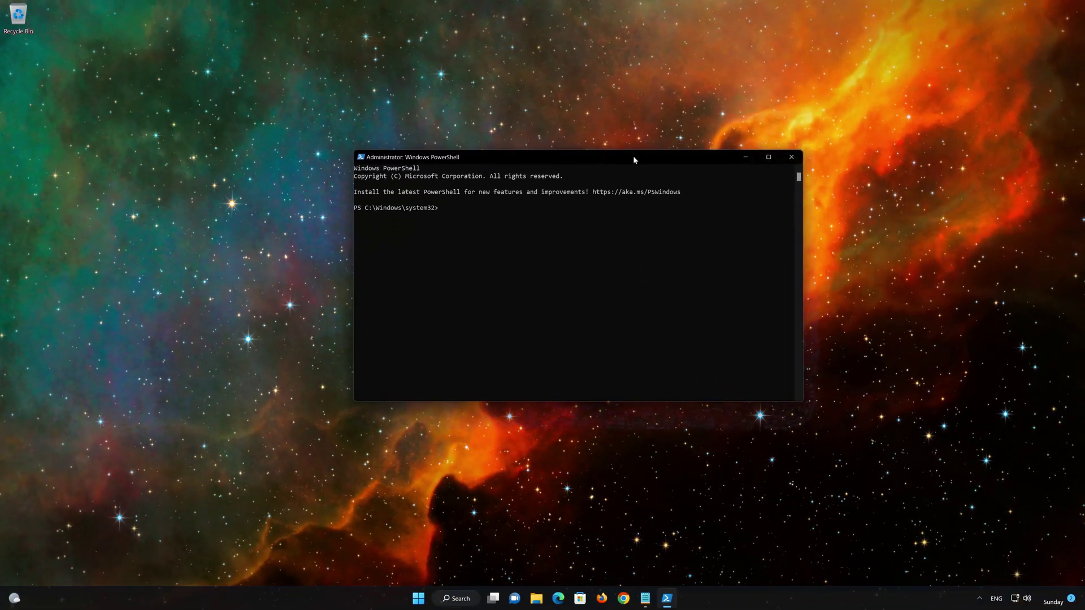
- Switch to Notepad and copy the update reset commands from "net stop bits" through "net start cryptsvc"
{"action": "left_click", "coordinate": [648, 601]}
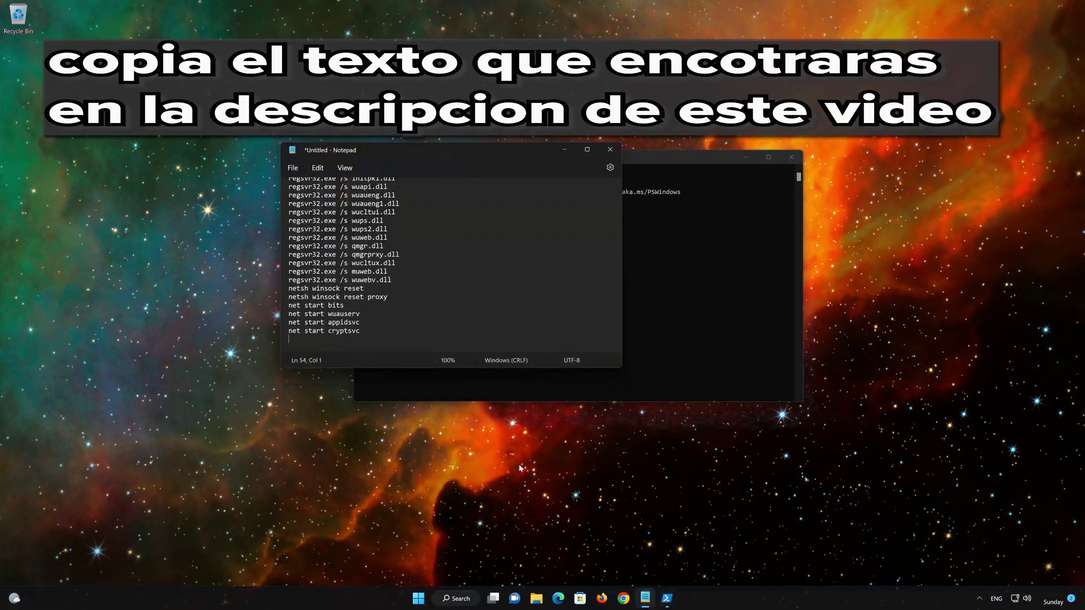
{"action": "left_click_drag", "start_coordinate": [360, 331], "coordinate": [324, 212]}
{"action": "right_click", "coordinate": [324, 212]}
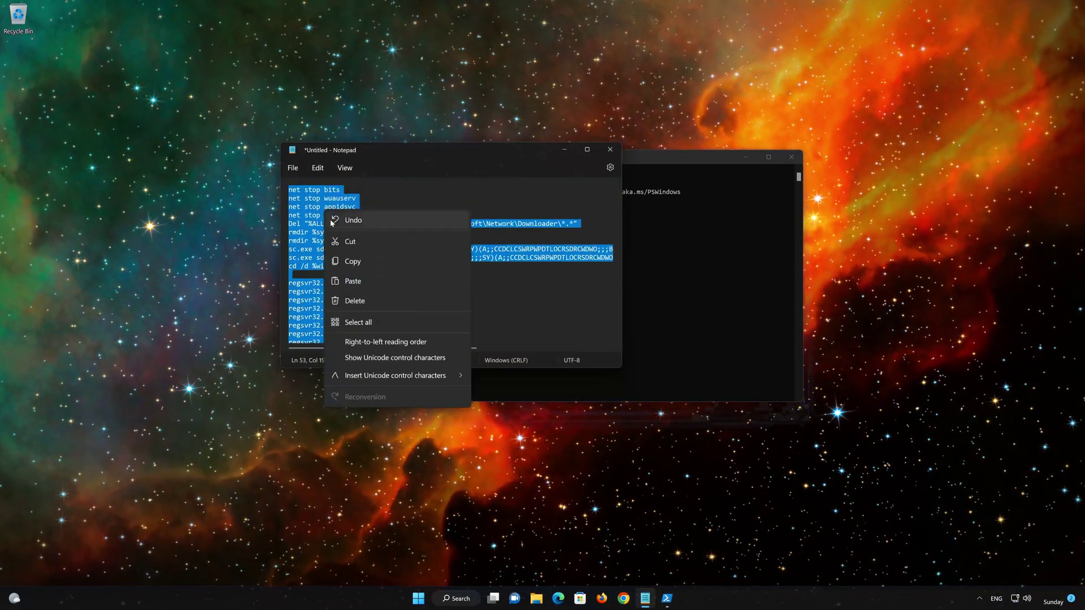
{"action": "left_click", "coordinate": [350, 263]}
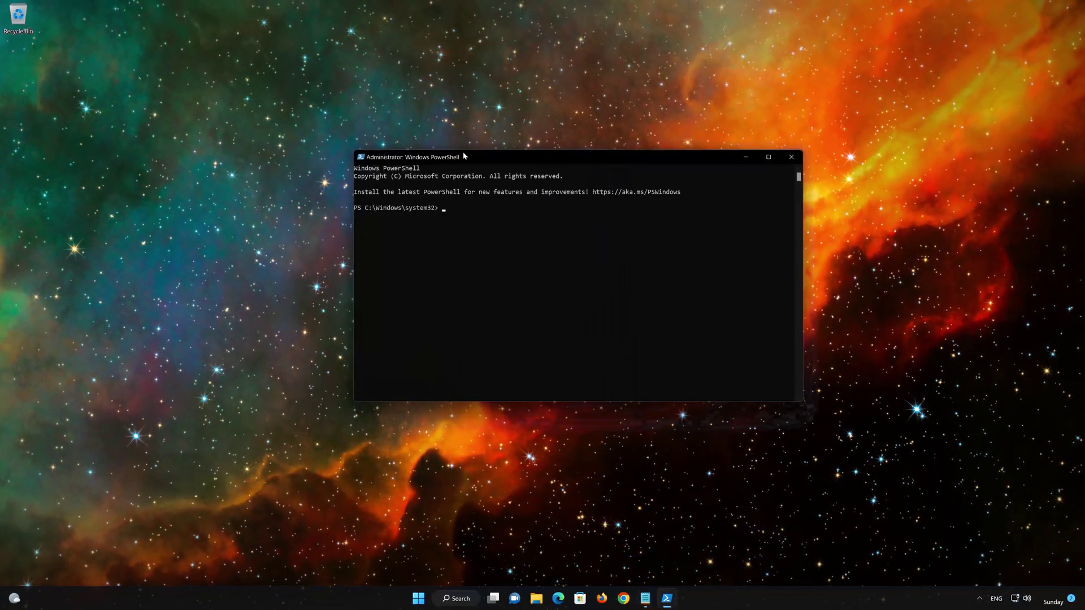
- Paste the copied update reset commands into the administrator PowerShell window to run them, and close the session with exit
{"action": "right_click", "coordinate": [473, 158]}
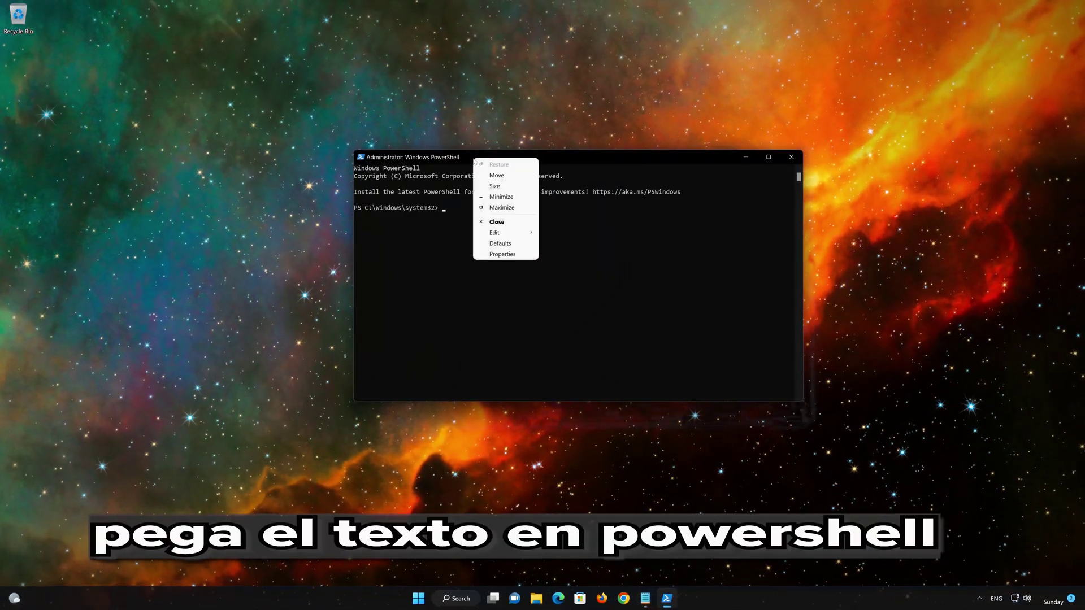
{"action": "mouse_move", "coordinate": [503, 235]}
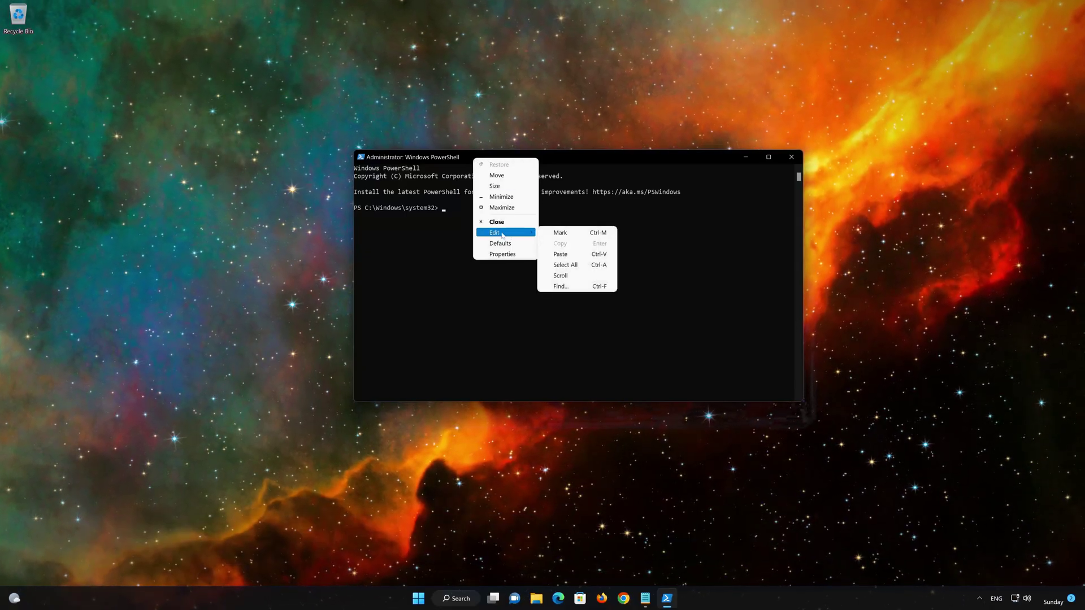
{"action": "left_click", "coordinate": [589, 254]}
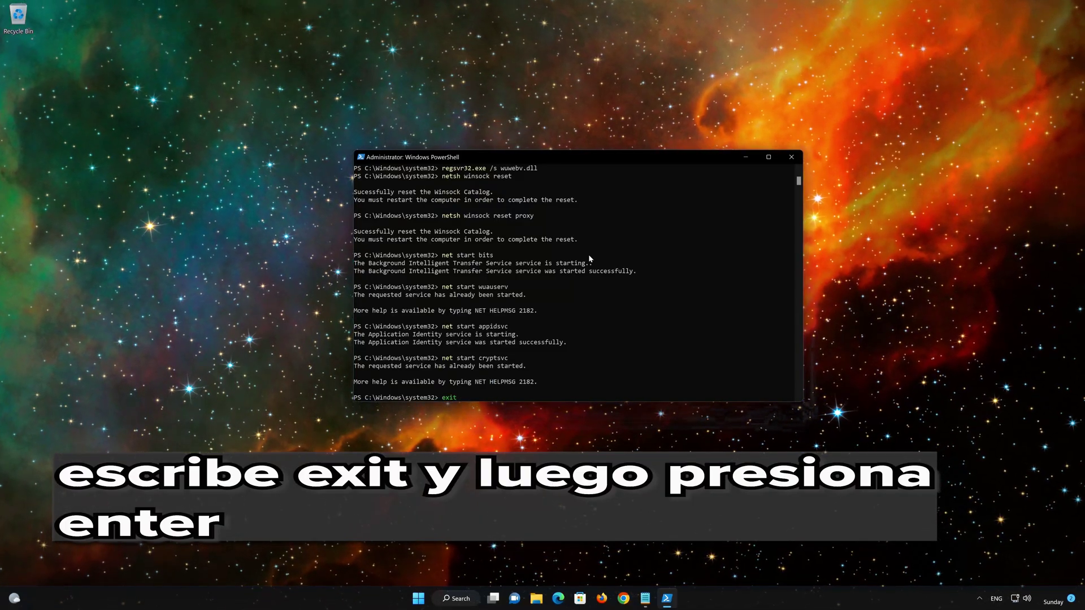
{"action": "key", "text": "Return"}
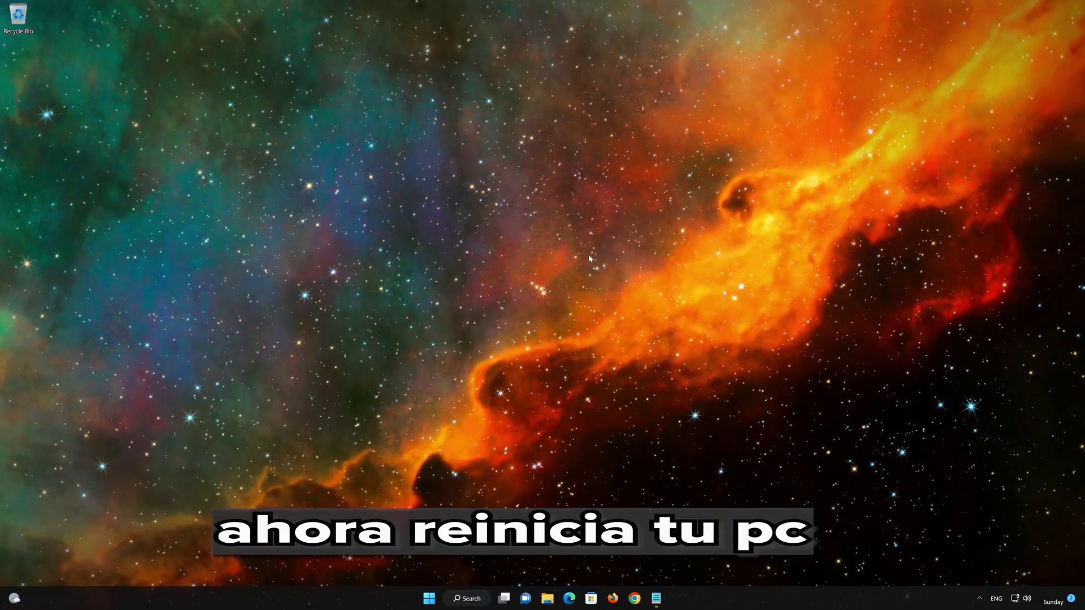
- Restart the computer from the desktop
{"action": "left_click", "coordinate": [429, 599]}
{"action": "left_click", "coordinate": [665, 564]}
{"action": "left_click", "coordinate": [663, 544]}
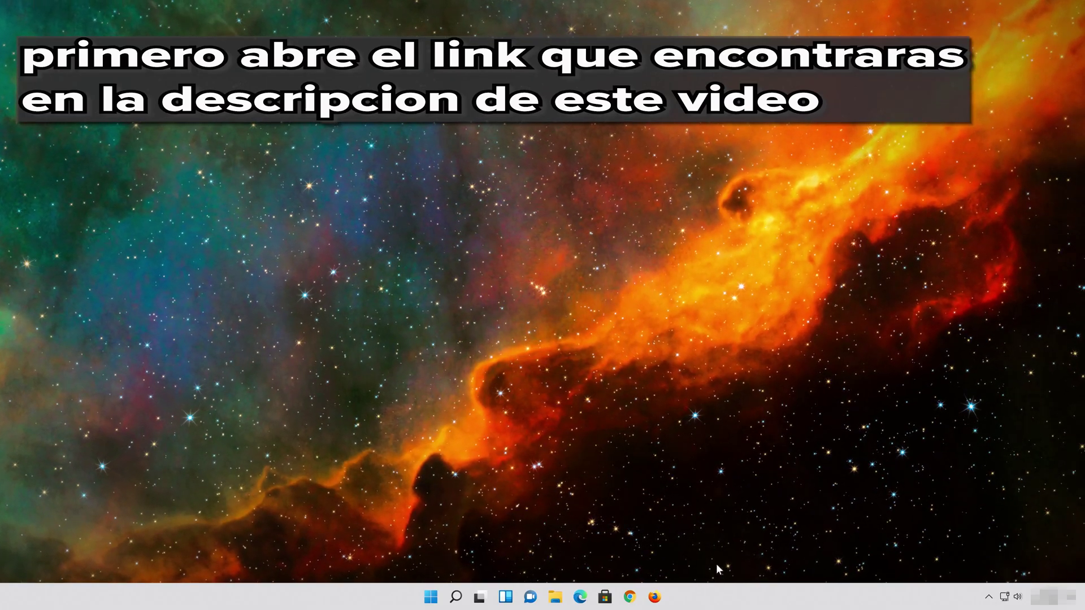
{"action": "left_click", "coordinate": [654, 597]}
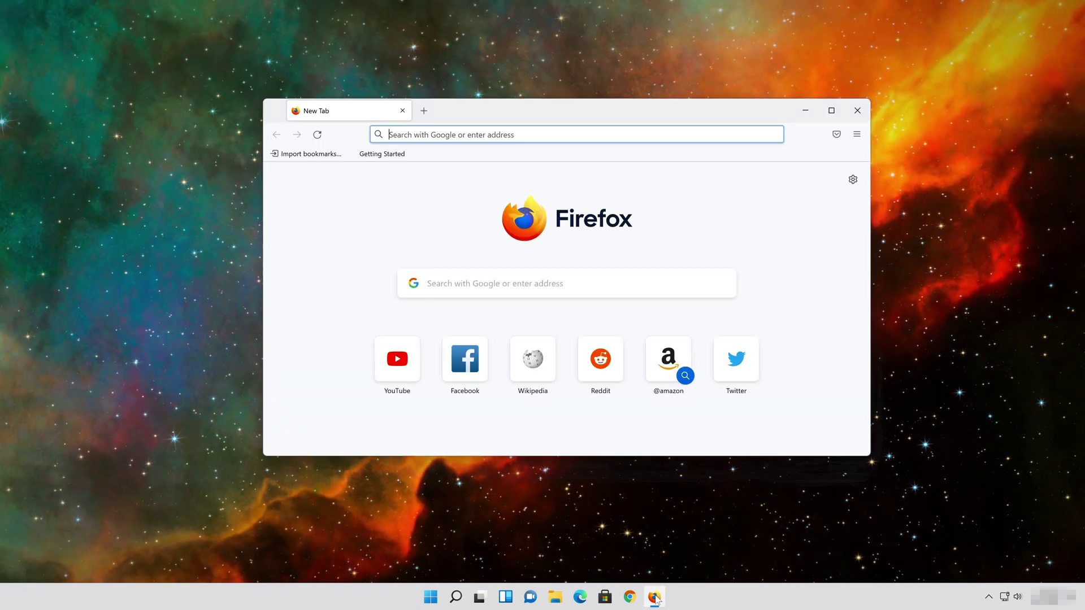
{"action": "right_click", "coordinate": [528, 134]}
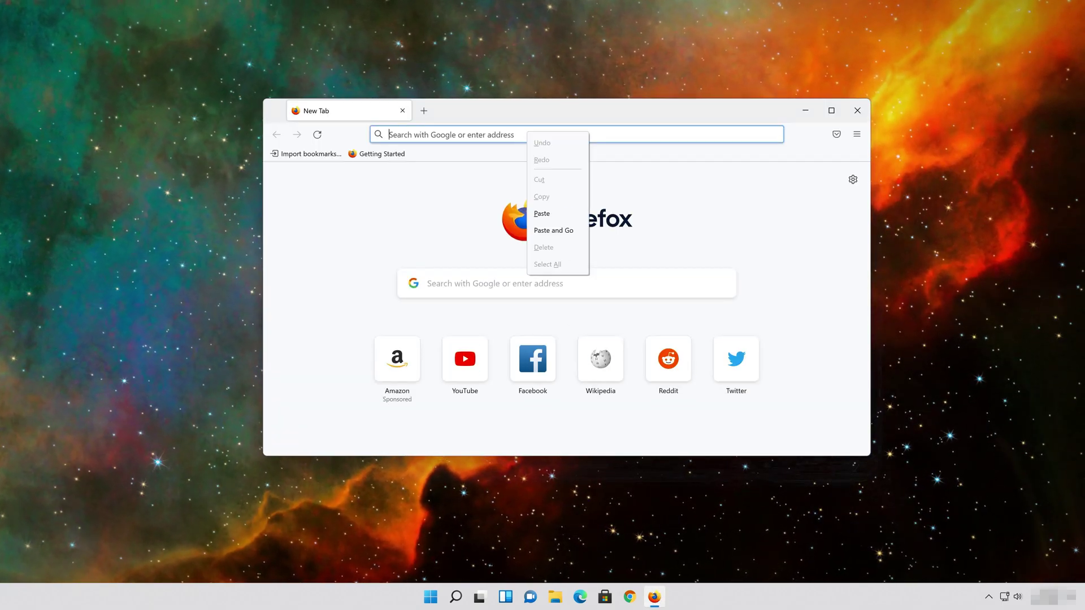
{"action": "left_click", "coordinate": [553, 231]}
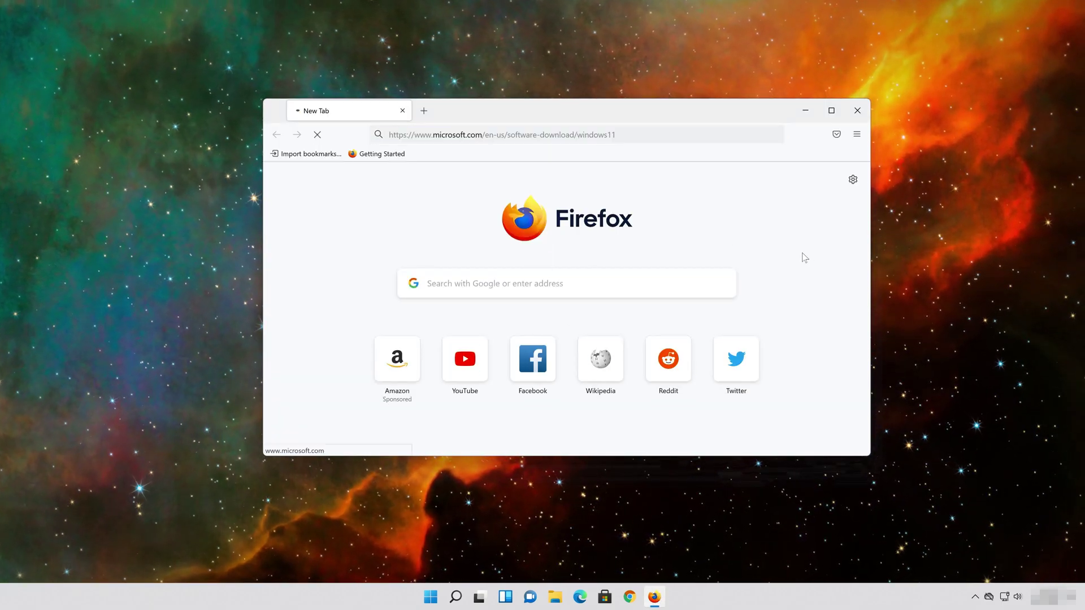
- Download MediaCreationToolW11.exe from the Create Windows 11 Installation Media section, save the file, and close the browser
{"action": "scroll", "coordinate": [825, 275], "scroll_direction": "down", "scroll_amount": 2}
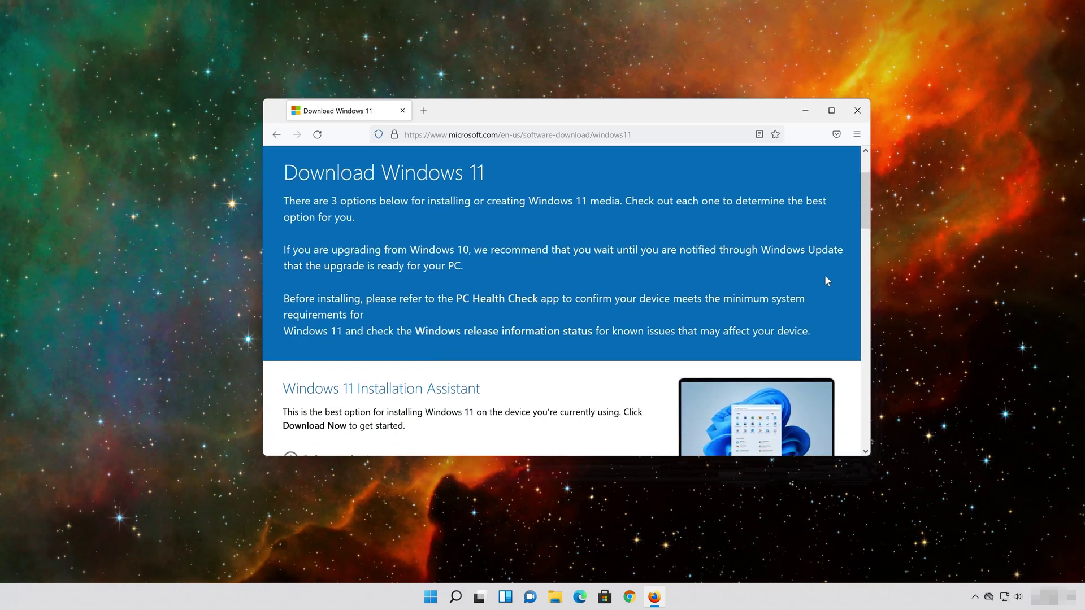
{"action": "scroll", "coordinate": [825, 276], "scroll_direction": "down", "scroll_amount": 6}
{"action": "scroll", "coordinate": [825, 276], "scroll_direction": "up", "scroll_amount": 2}
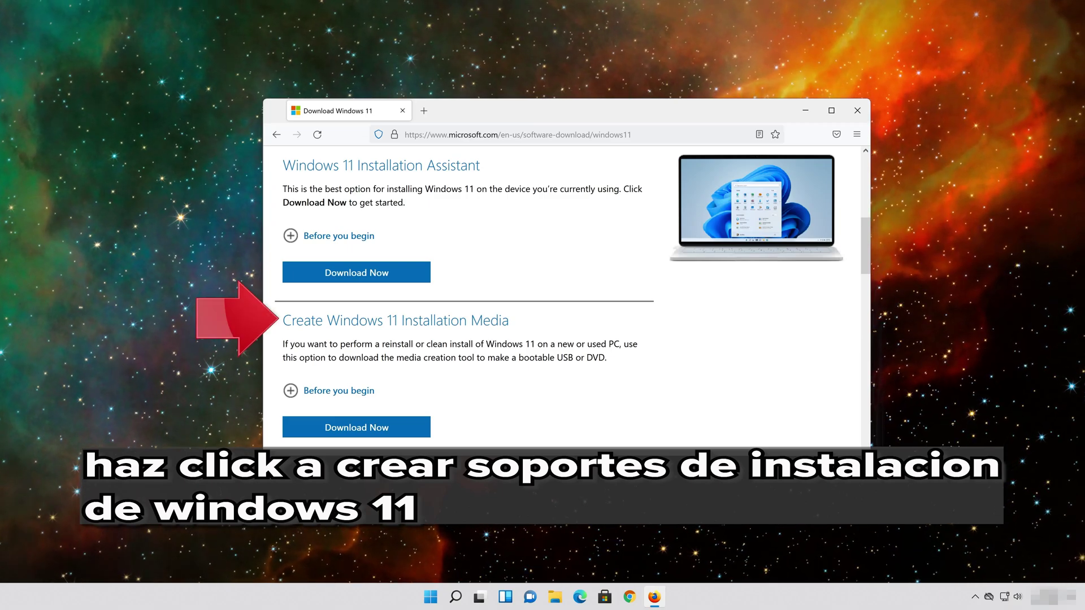
{"action": "left_click", "coordinate": [375, 436]}
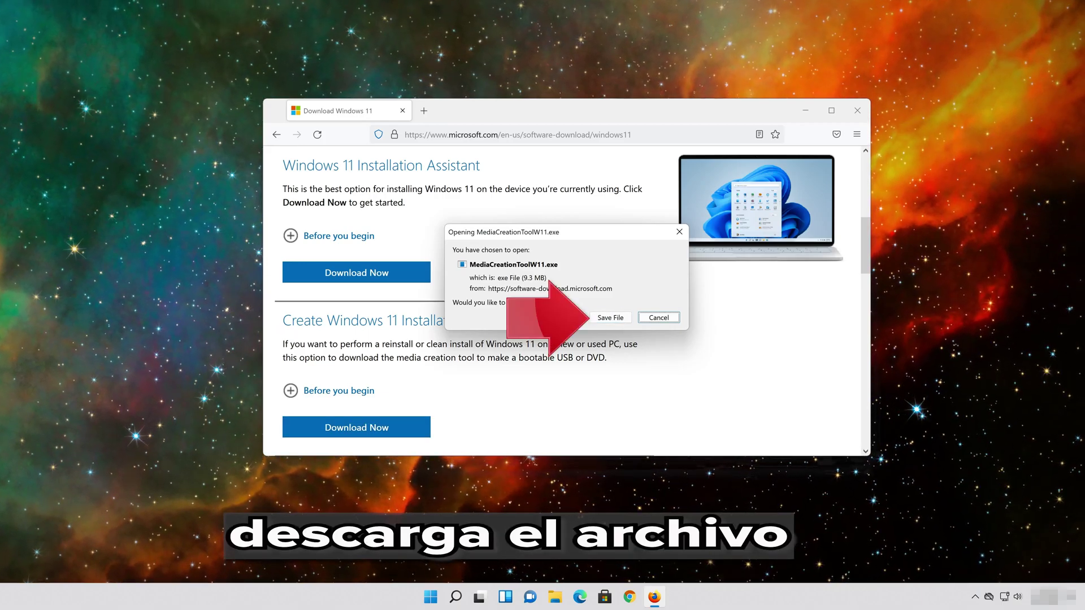
{"action": "left_click", "coordinate": [609, 319]}
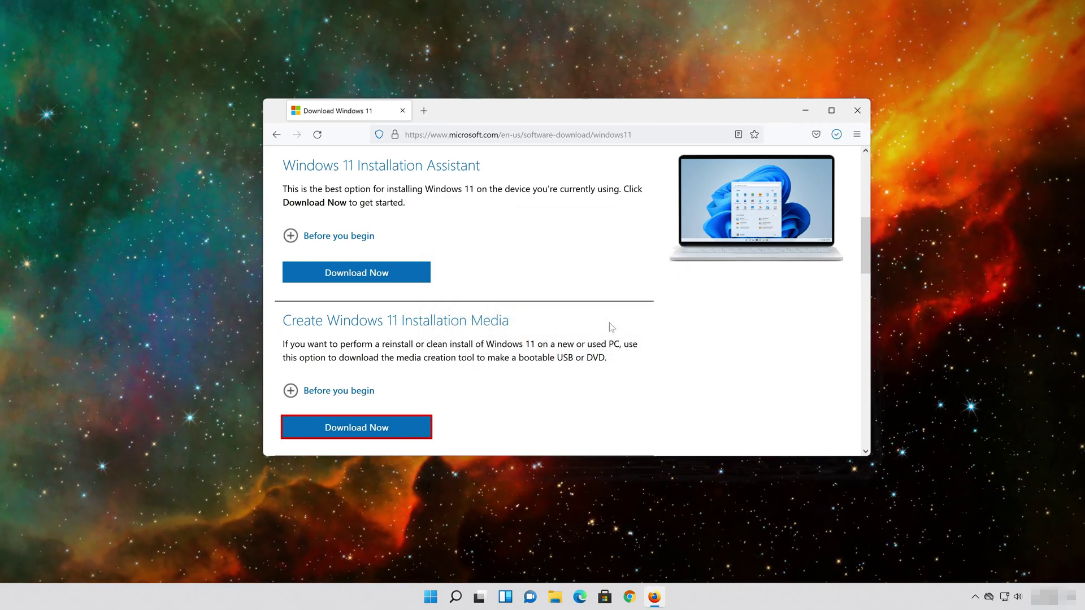
{"action": "left_click", "coordinate": [856, 118]}
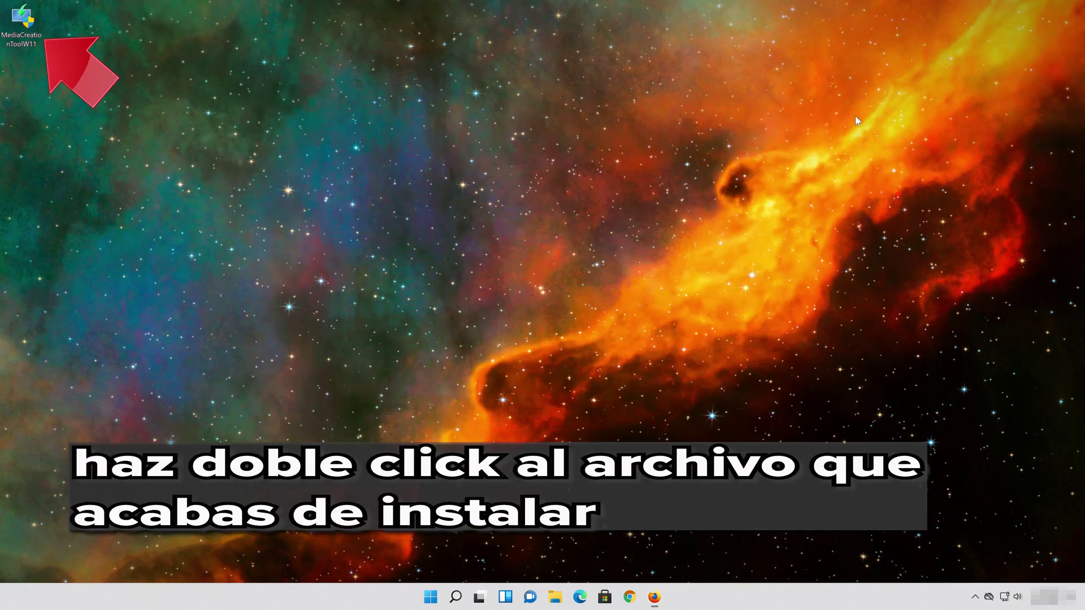
- Run MediaCreationToolW11 from the desktop with permission to make changes, and accept its license terms
{"action": "double_click", "coordinate": [23, 23]}
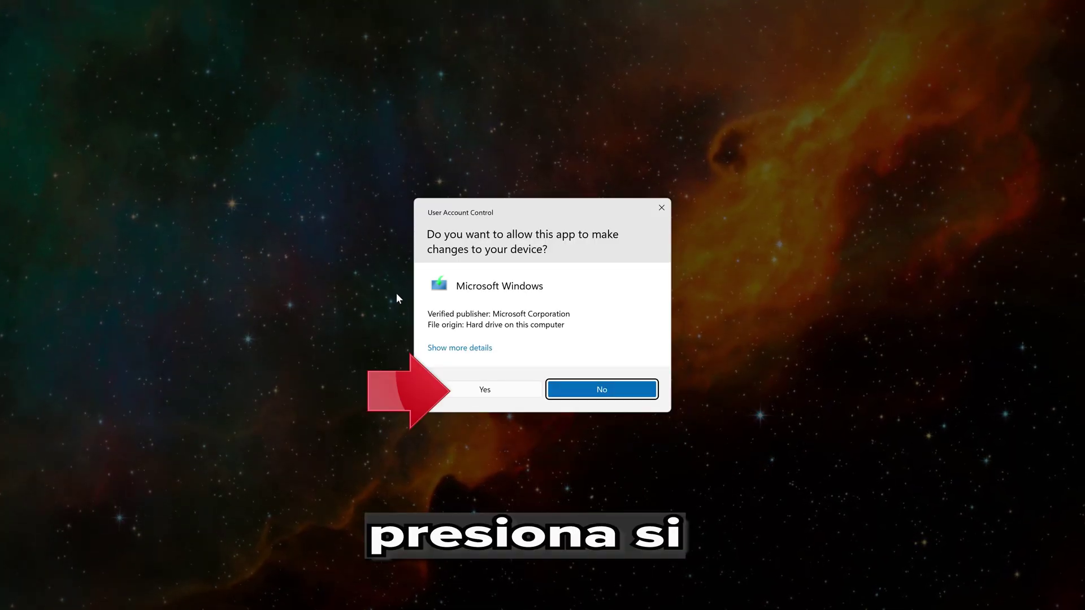
{"action": "left_click", "coordinate": [482, 387]}
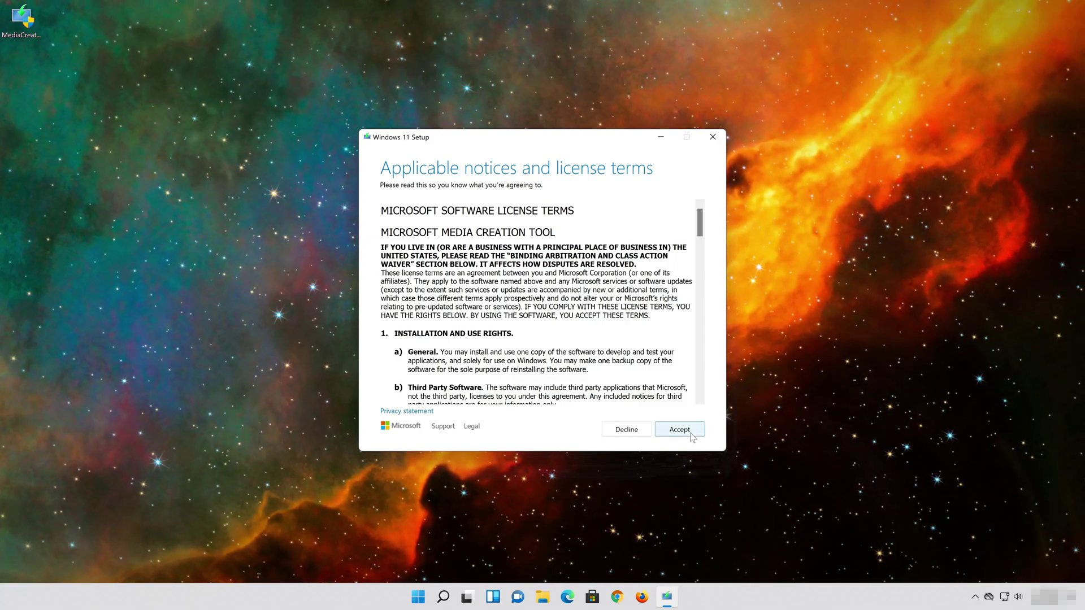
{"action": "left_click", "coordinate": [690, 434]}
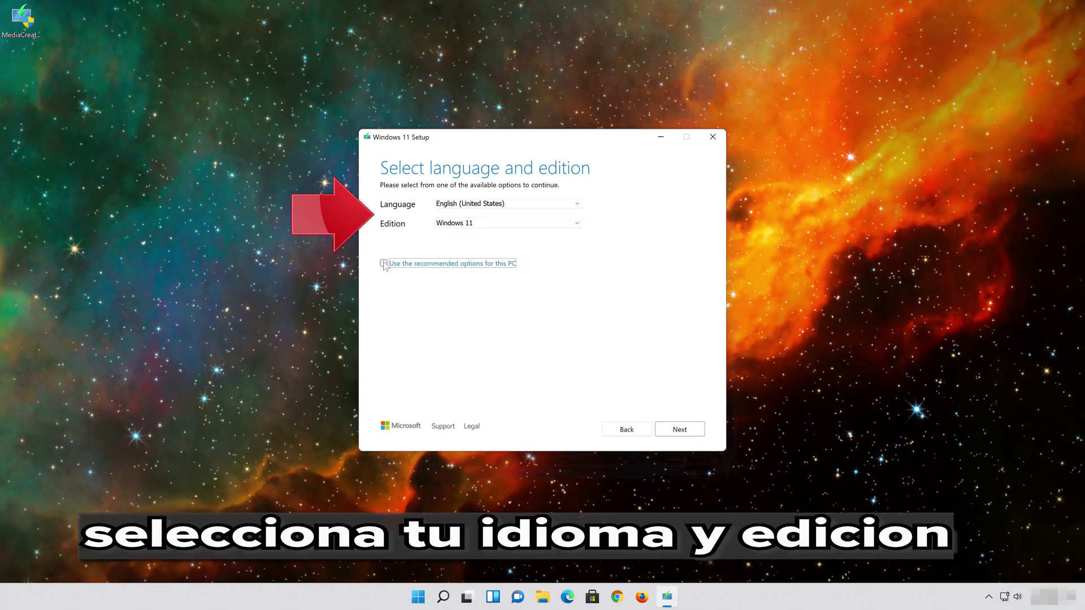
- Create an ISO file of Windows 11 in English (United States), saved to the Desktop as Windows 11, and finish the tool
{"action": "left_click", "coordinate": [681, 431]}
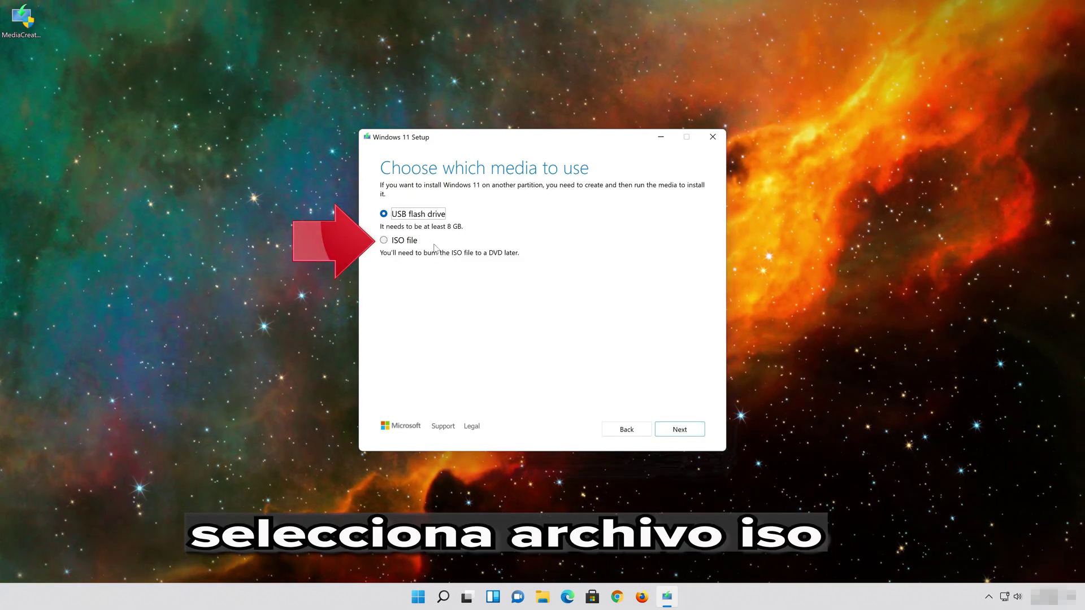
{"action": "left_click", "coordinate": [385, 242]}
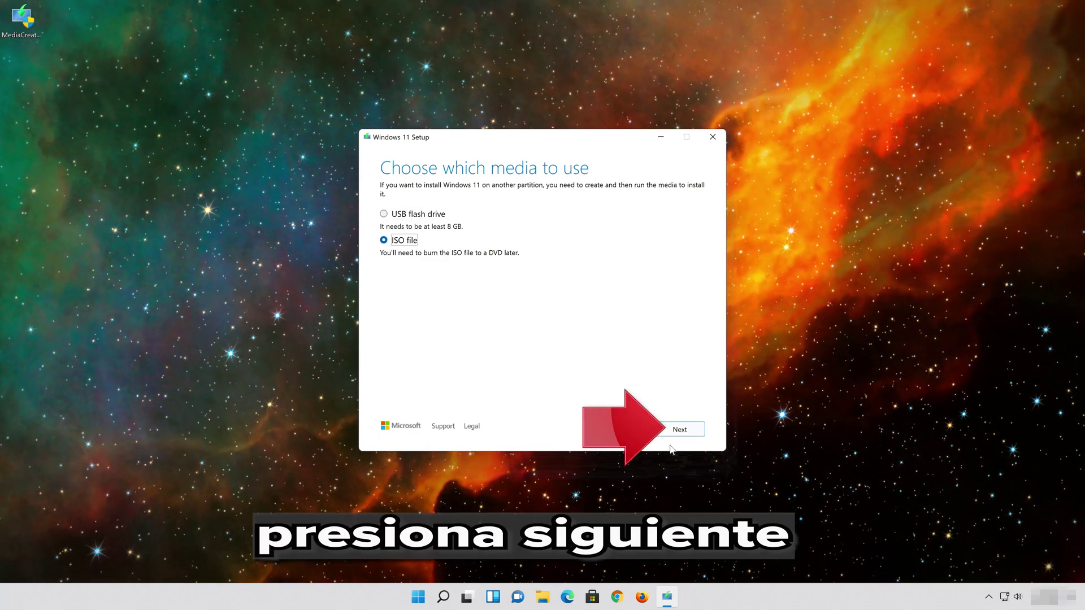
{"action": "left_click", "coordinate": [689, 430]}
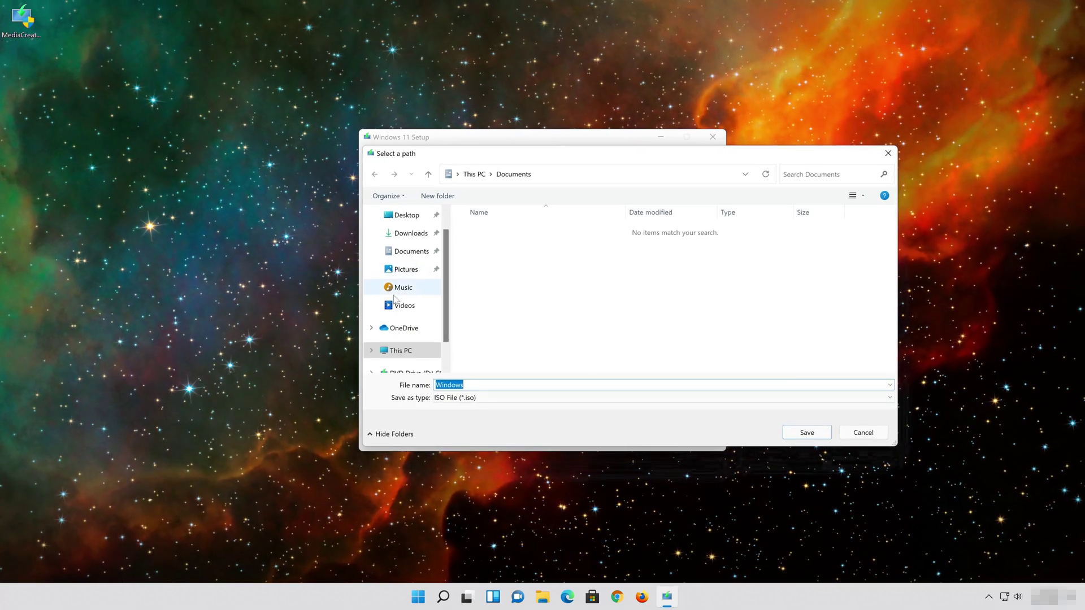
{"action": "left_click", "coordinate": [418, 221]}
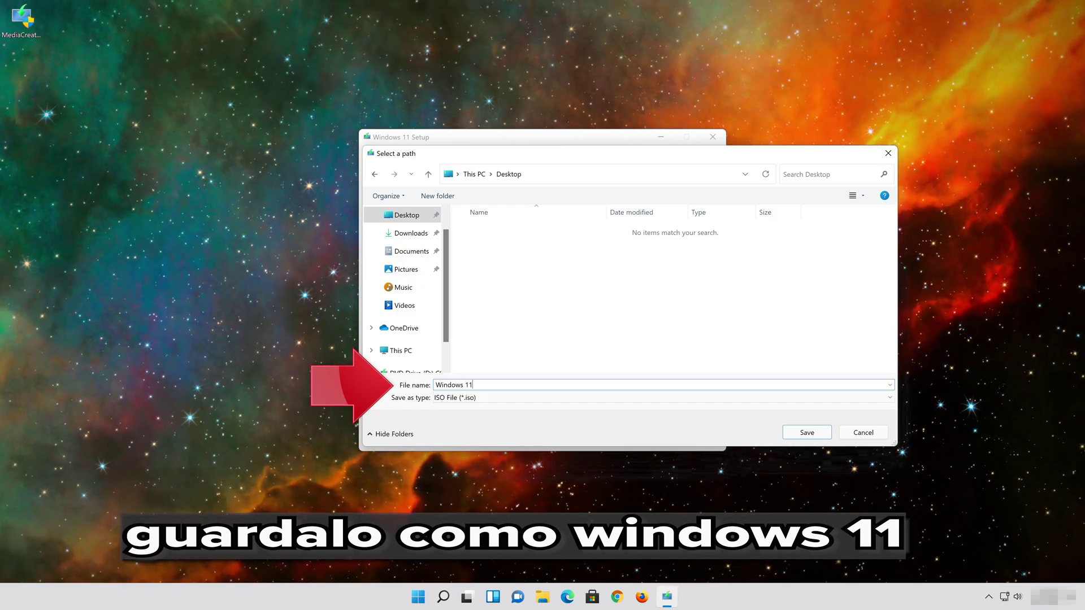
{"action": "left_click", "coordinate": [816, 436]}
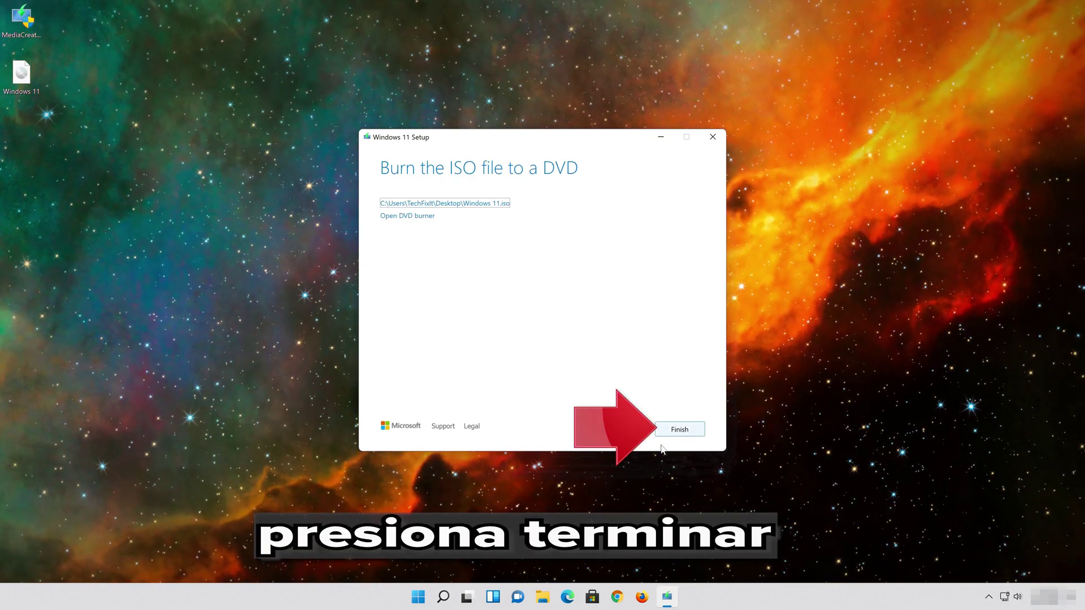
{"action": "left_click", "coordinate": [685, 437]}
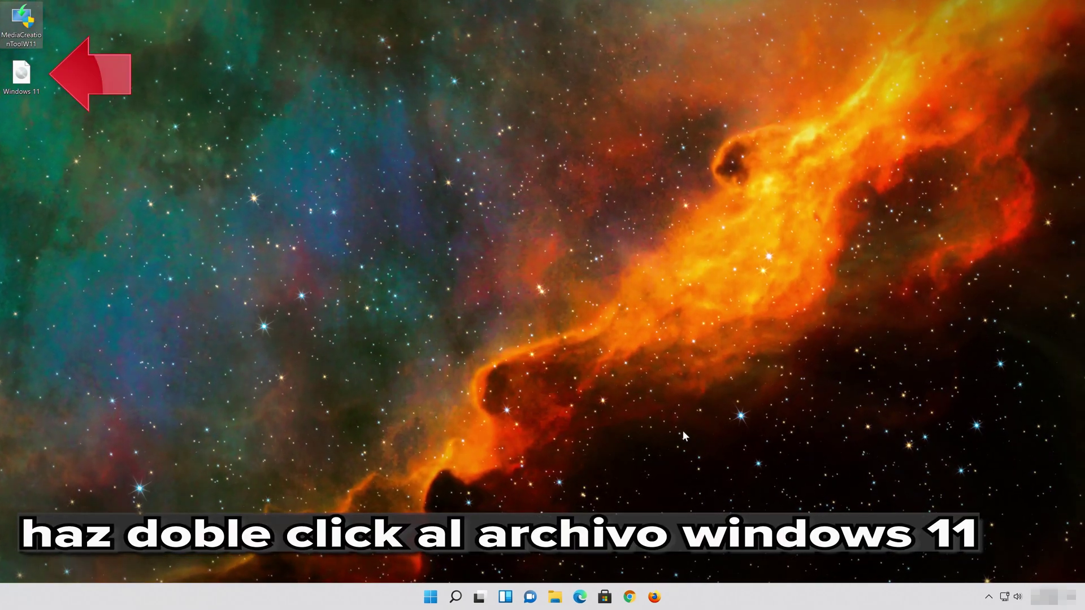
- Open the Windows 11 ISO from the desktop, launch its setup application with permission to make changes, and close the drive's folder window
{"action": "double_click", "coordinate": [22, 74]}
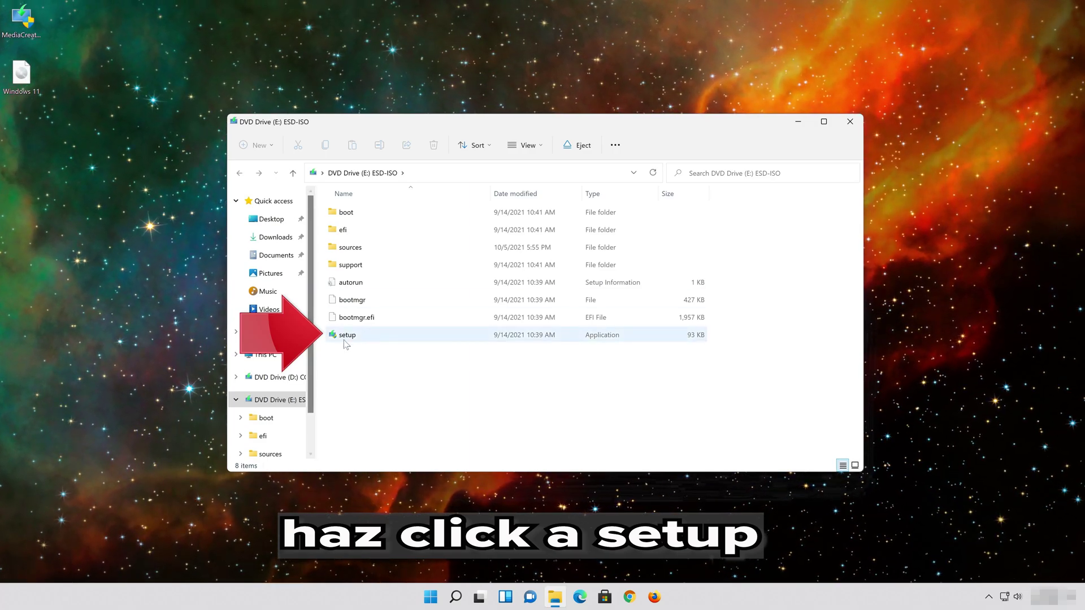
{"action": "left_click", "coordinate": [379, 334]}
{"action": "double_click", "coordinate": [378, 334]}
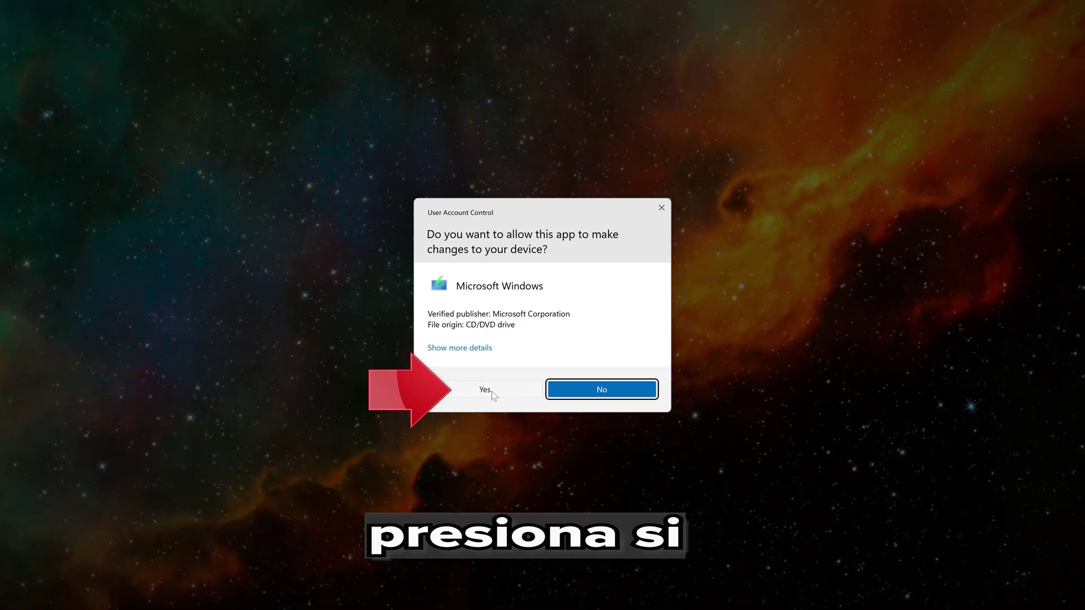
{"action": "left_click", "coordinate": [489, 390]}
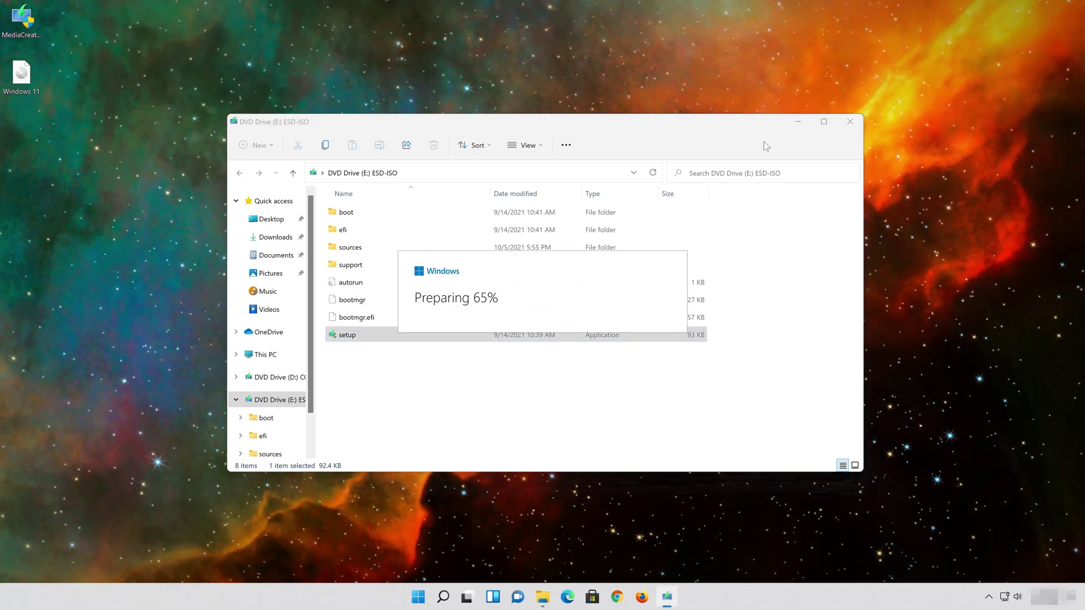
{"action": "left_click", "coordinate": [846, 121]}
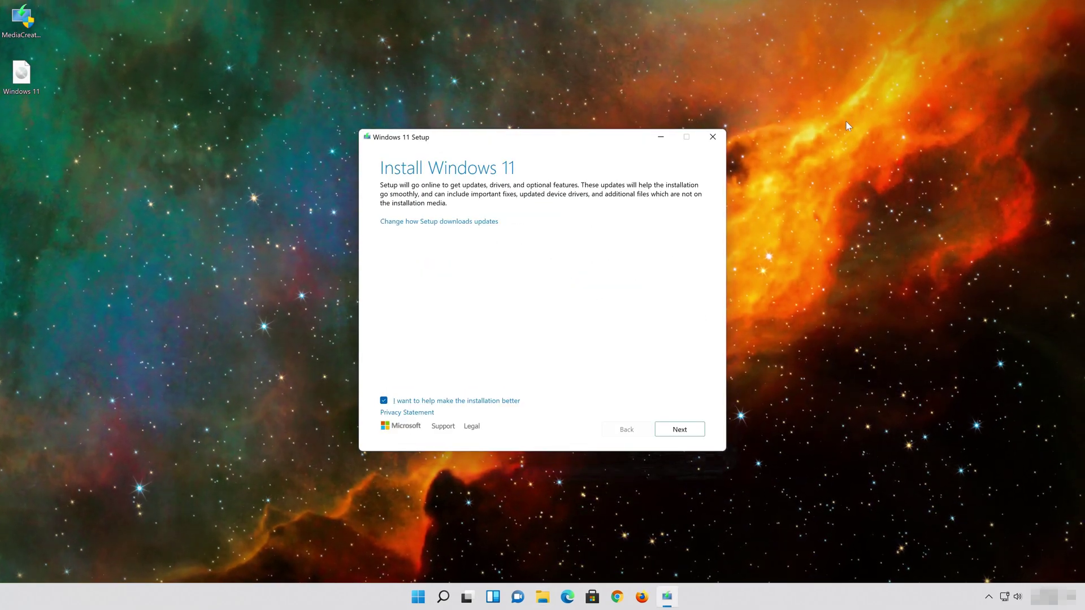
- Accept the license terms in Windows 11 Setup and start installing Windows 11 Pro, keeping personal files and apps
{"action": "left_click", "coordinate": [690, 435]}
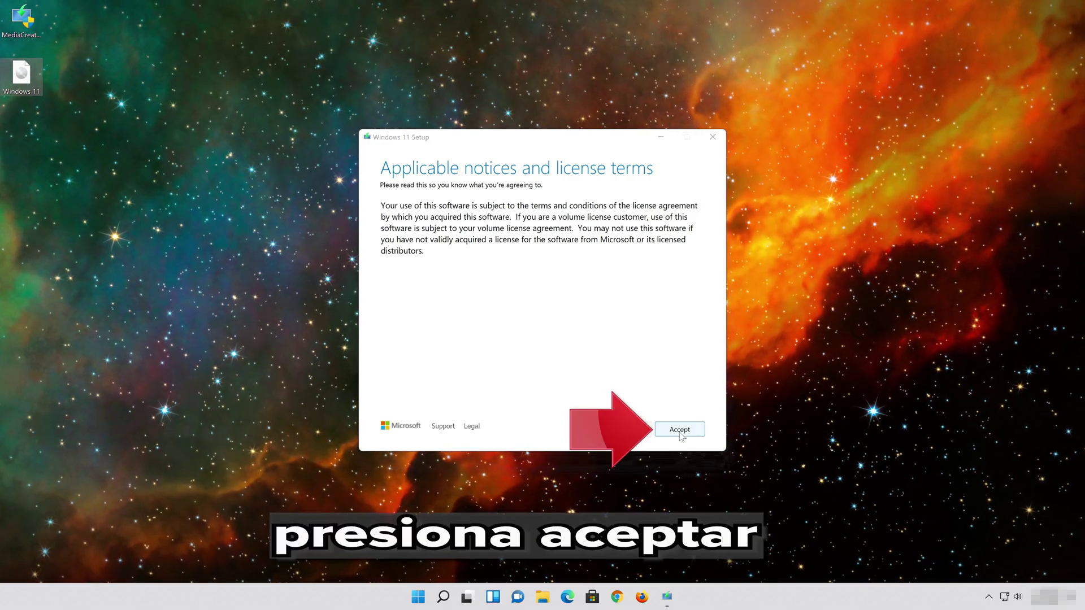
{"action": "left_click", "coordinate": [679, 435]}
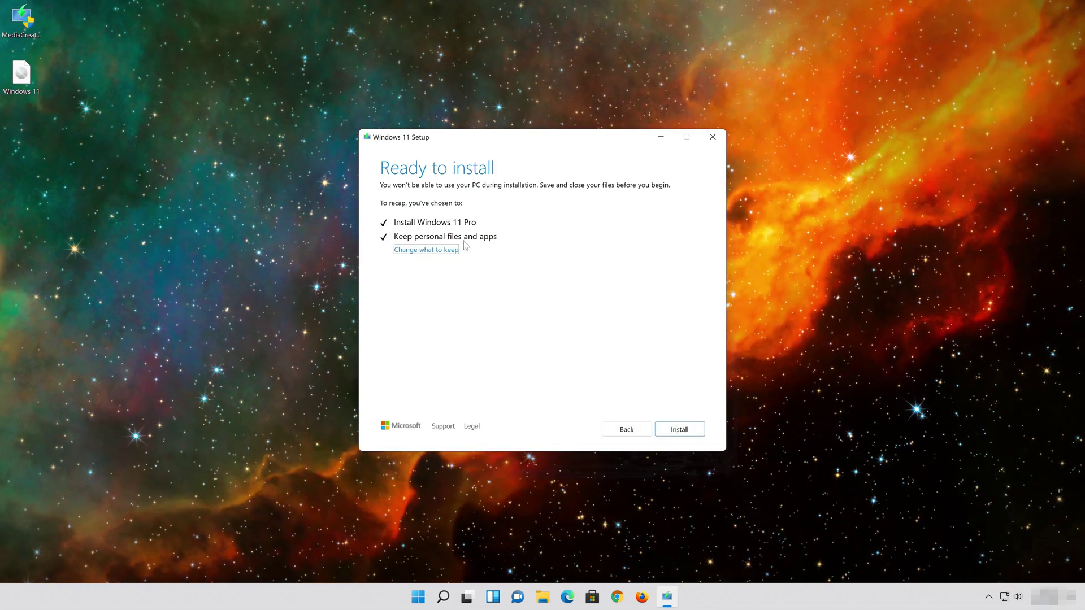
{"action": "left_click", "coordinate": [687, 431]}
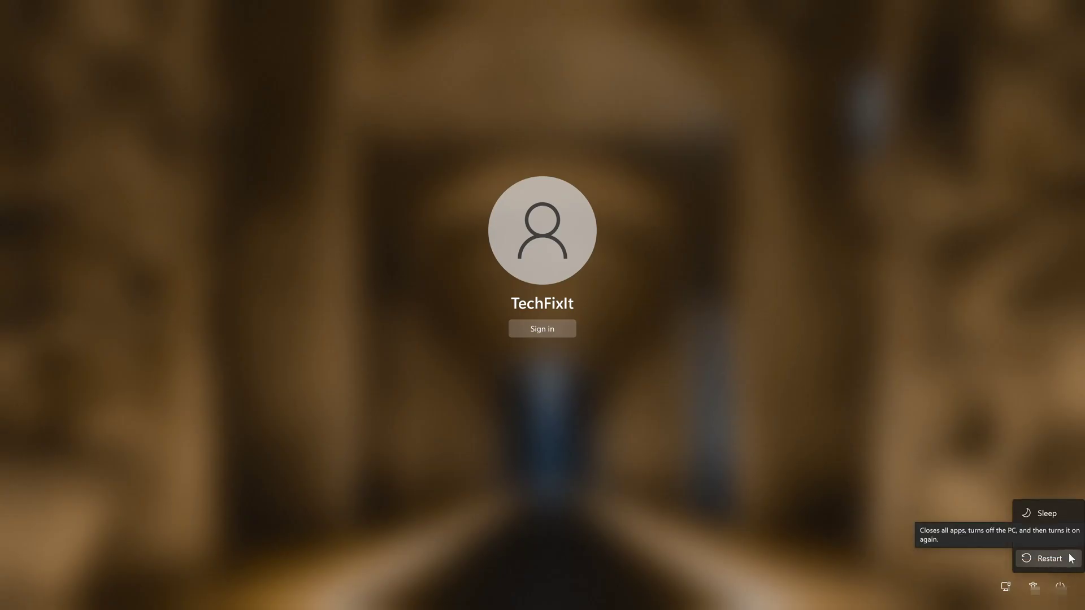
- Restart the computer from the sign-in screen
{"action": "left_click", "coordinate": [1058, 559]}
{"action": "left_click", "coordinate": [1045, 560]}
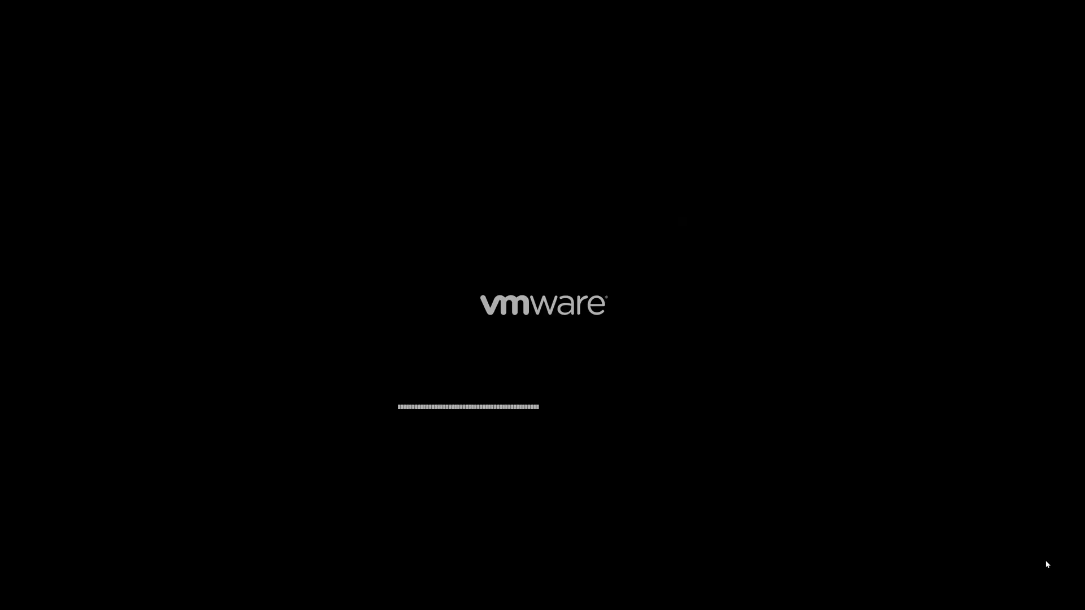